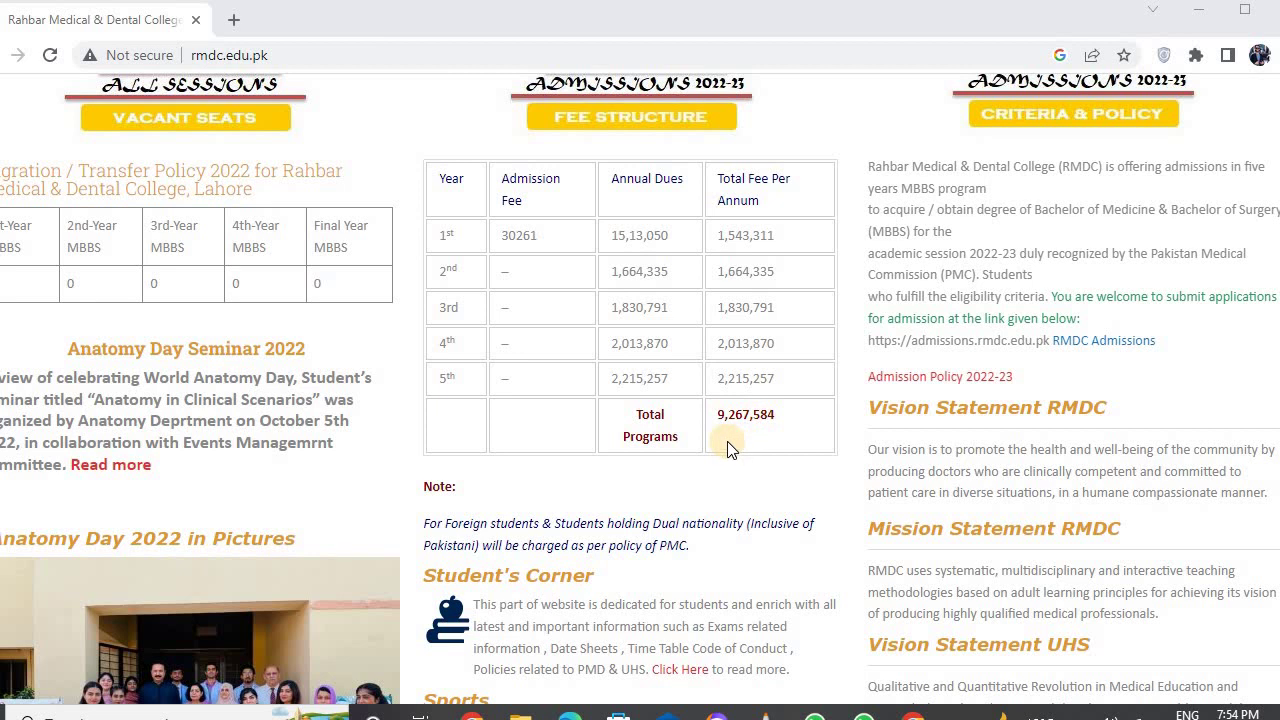
- Scroll rmdc.edu.pk to the Admissions 2022-23 fee section and follow the RMDC Admissions link
{"action": "scroll", "coordinate": [727, 449], "scroll_direction": "down", "scroll_amount": 5}
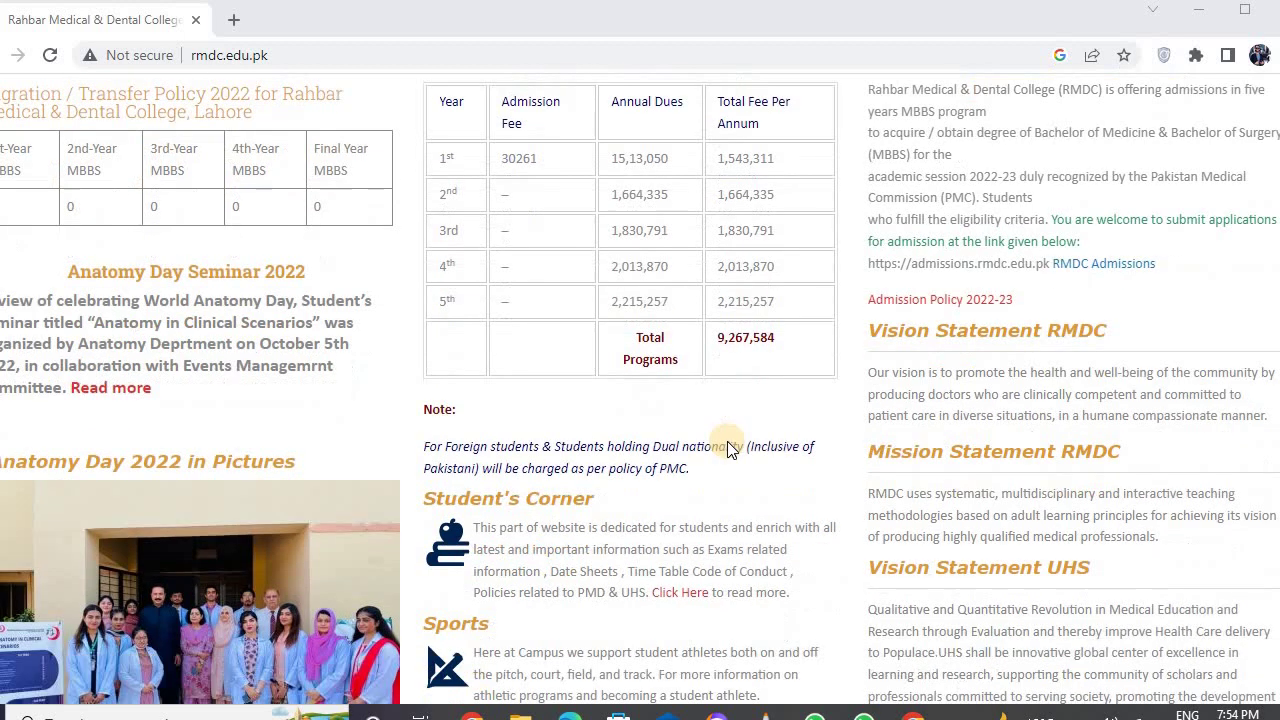
{"action": "scroll", "coordinate": [727, 449], "scroll_direction": "down", "scroll_amount": 5}
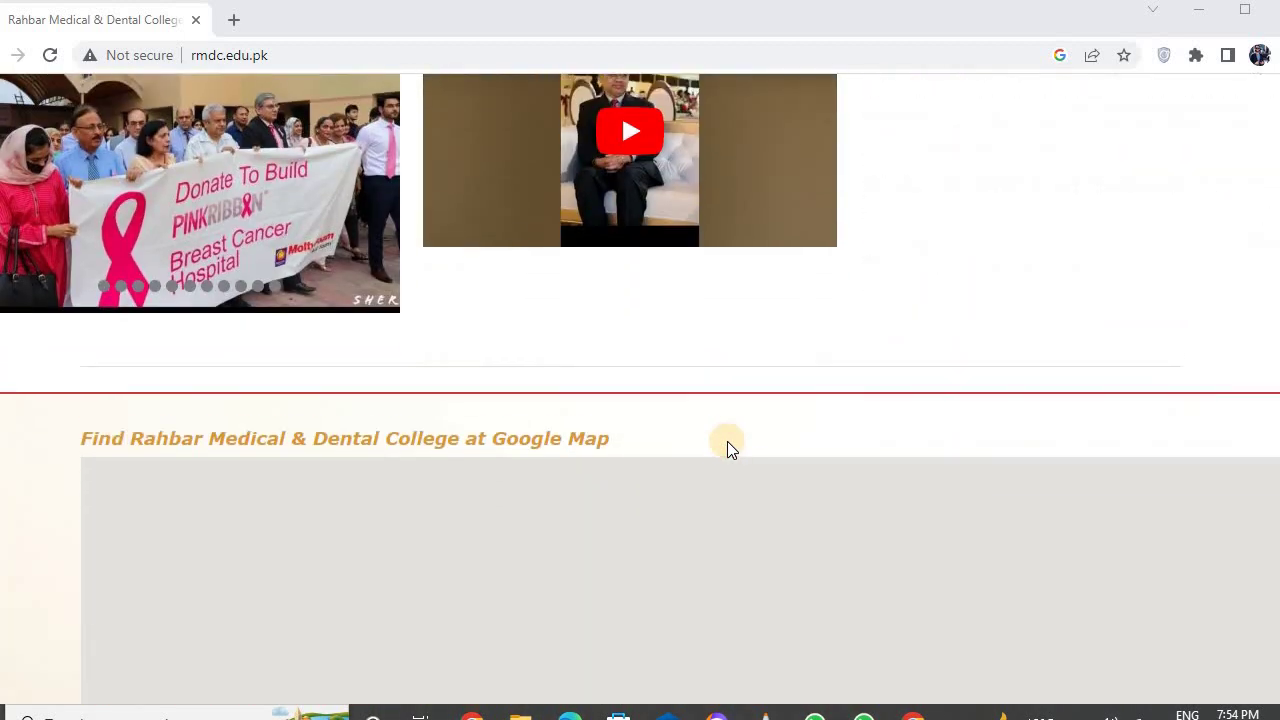
{"action": "scroll", "coordinate": [727, 449], "scroll_direction": "up", "scroll_amount": 11}
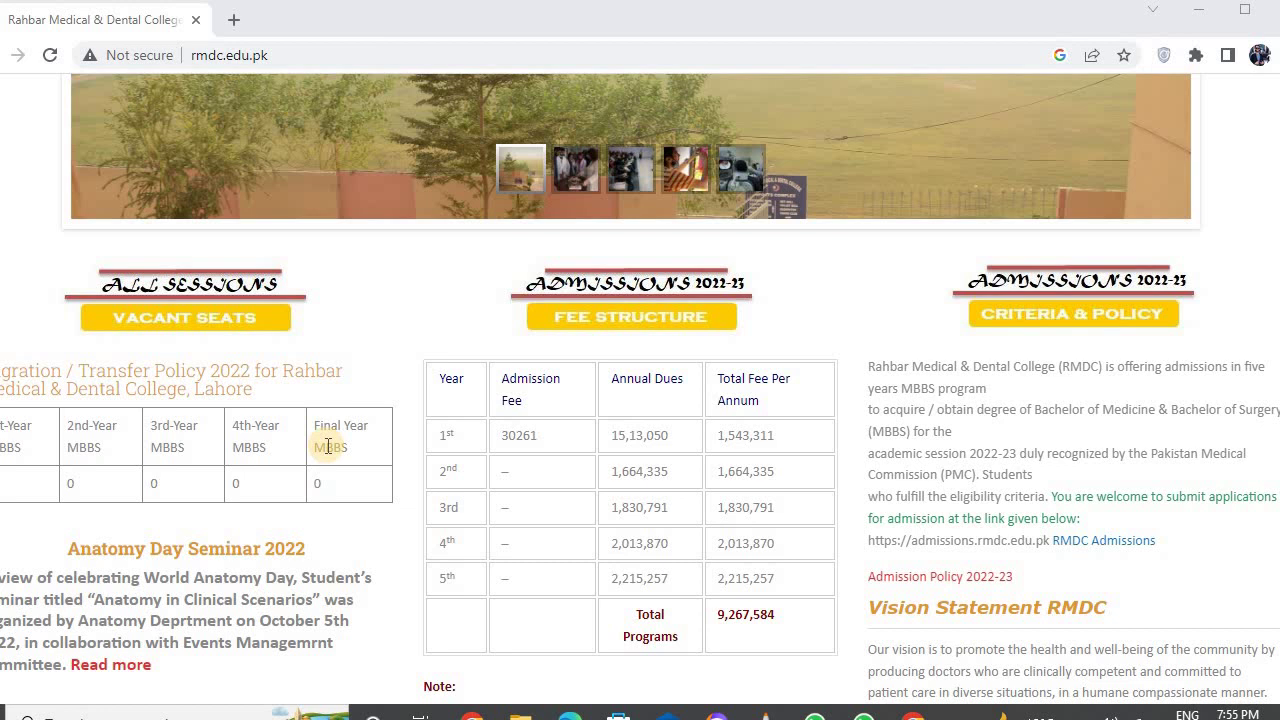
{"action": "scroll", "coordinate": [328, 446], "scroll_direction": "down", "scroll_amount": 1}
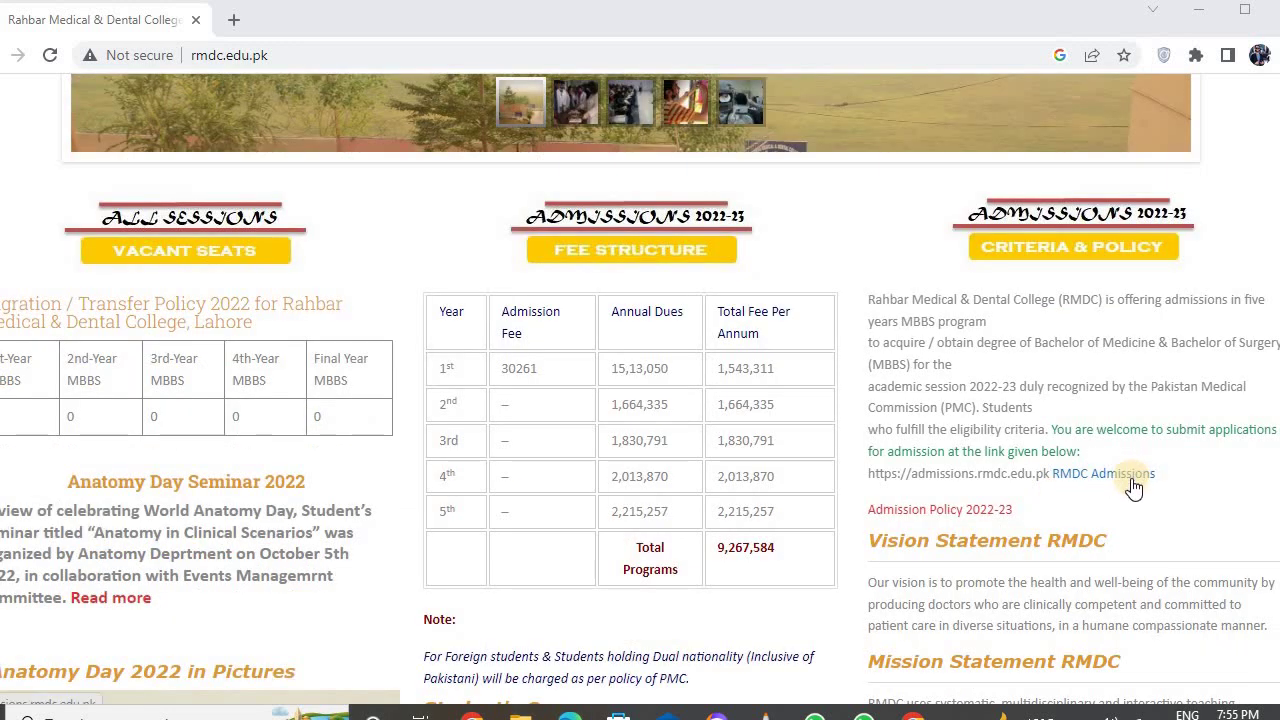
{"action": "left_click", "coordinate": [1129, 479]}
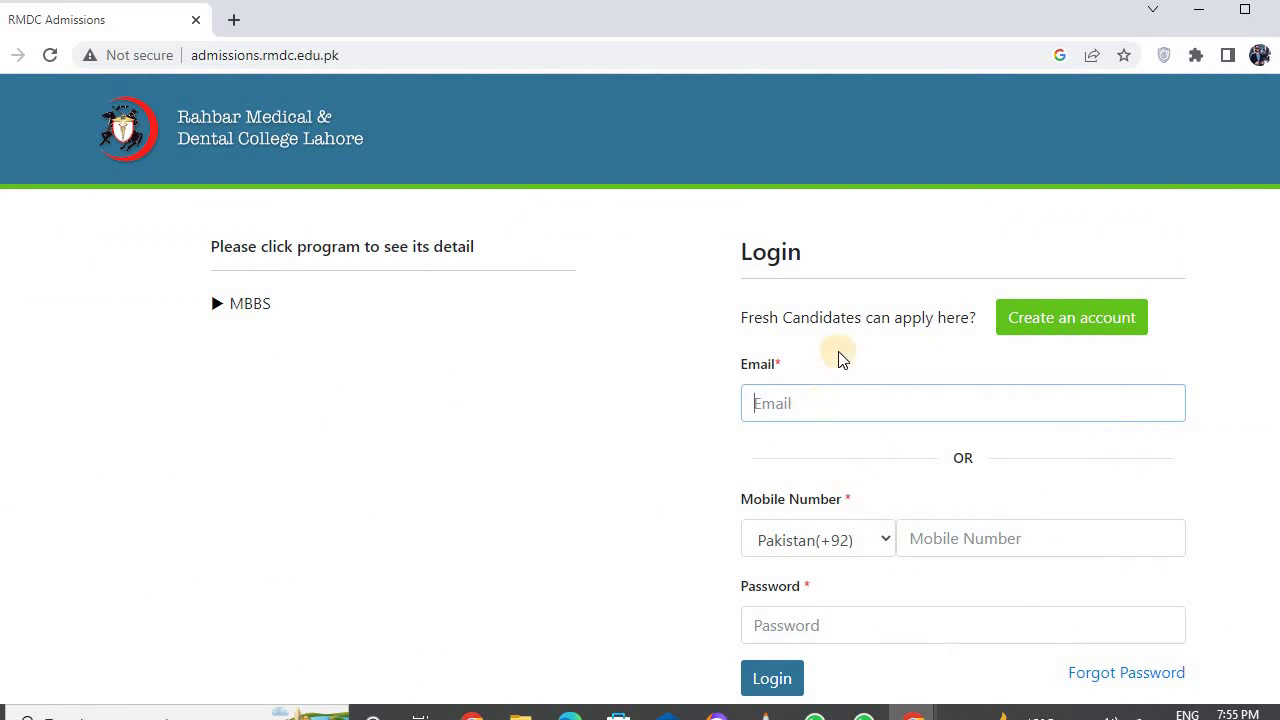
- Go from the admissions login page to the Create an account registration form
{"action": "scroll", "coordinate": [808, 505], "scroll_direction": "down", "scroll_amount": 1}
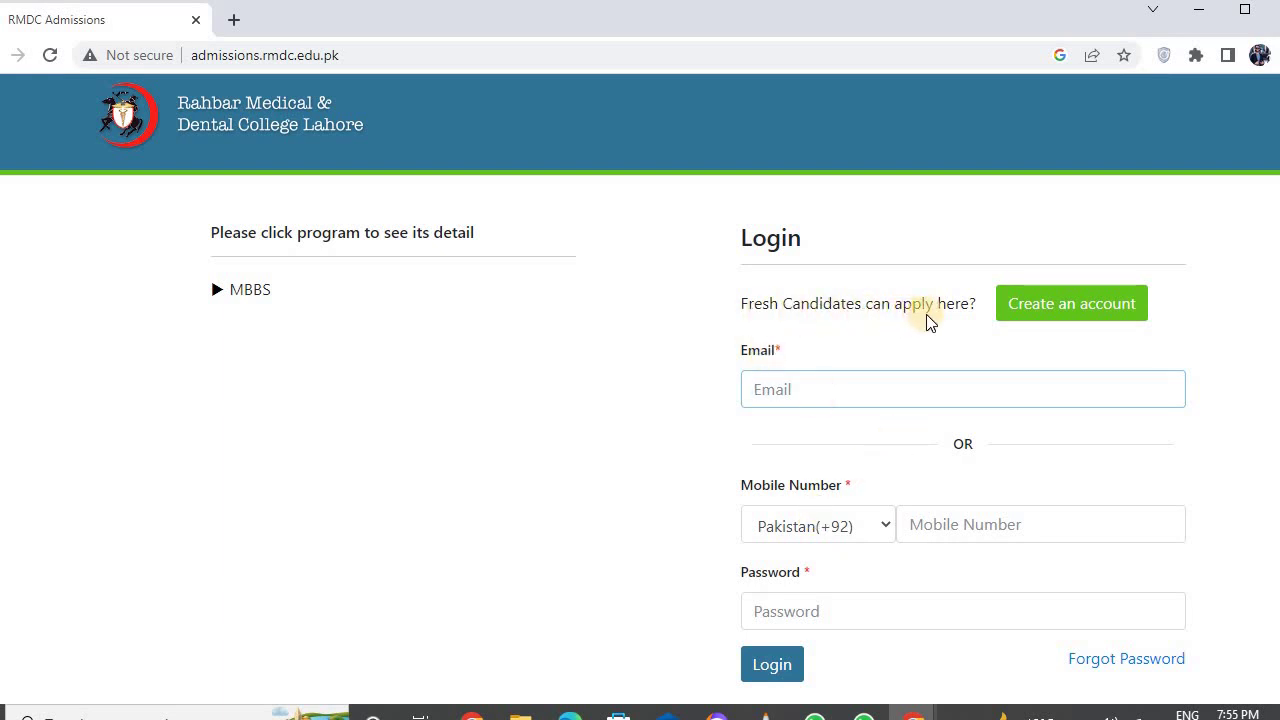
{"action": "left_click", "coordinate": [1054, 314]}
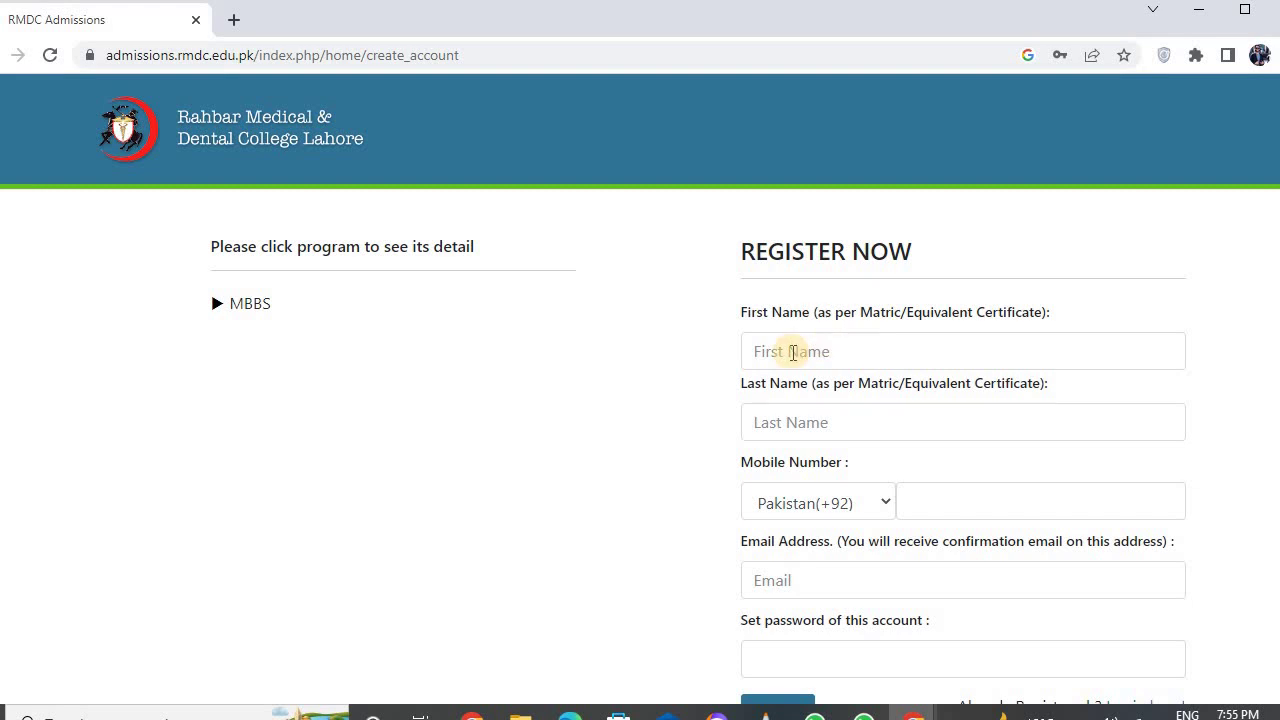
- Enter the candidate's first name, last name and mobile number on the Register Now form
{"action": "left_click", "coordinate": [792, 353]}
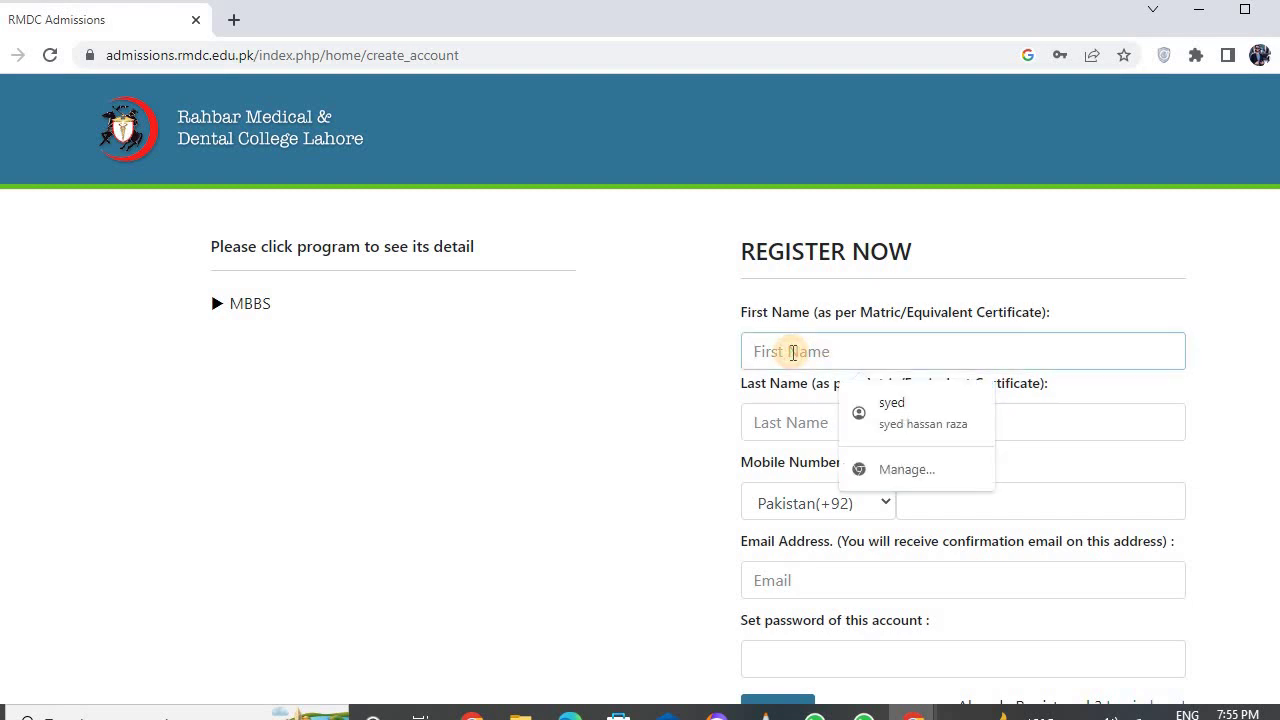
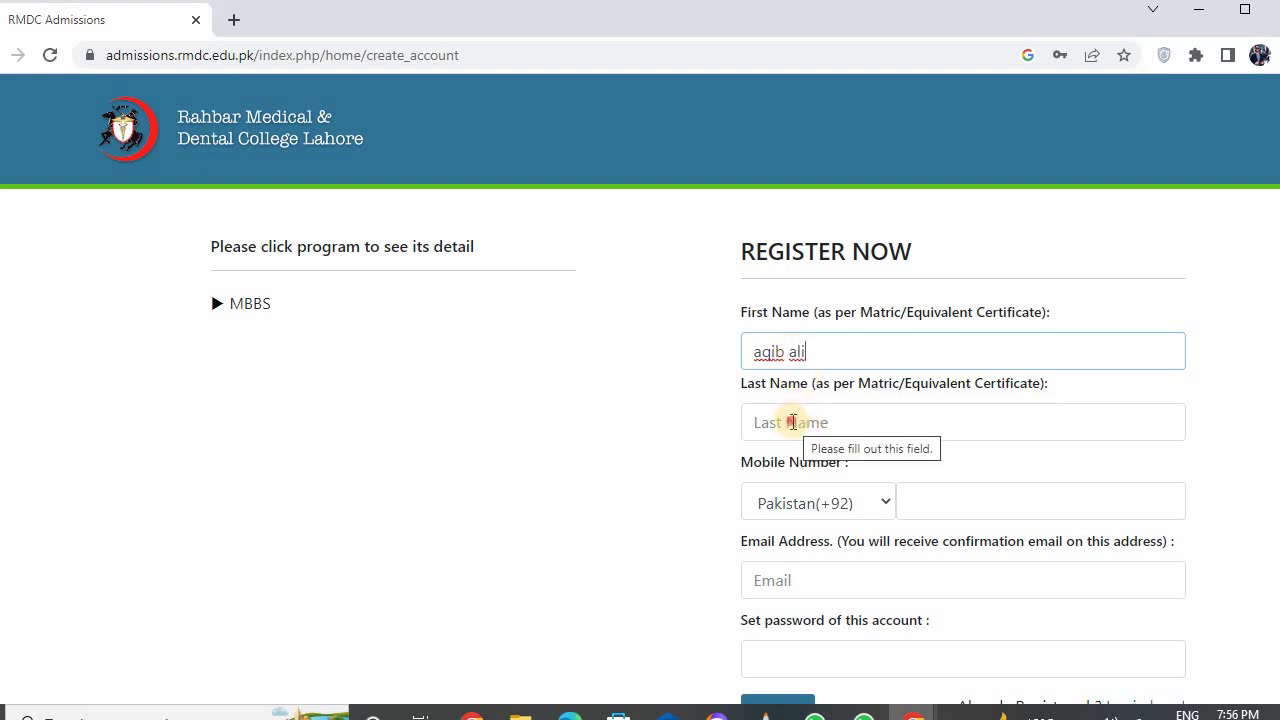
{"action": "left_click", "coordinate": [793, 422]}
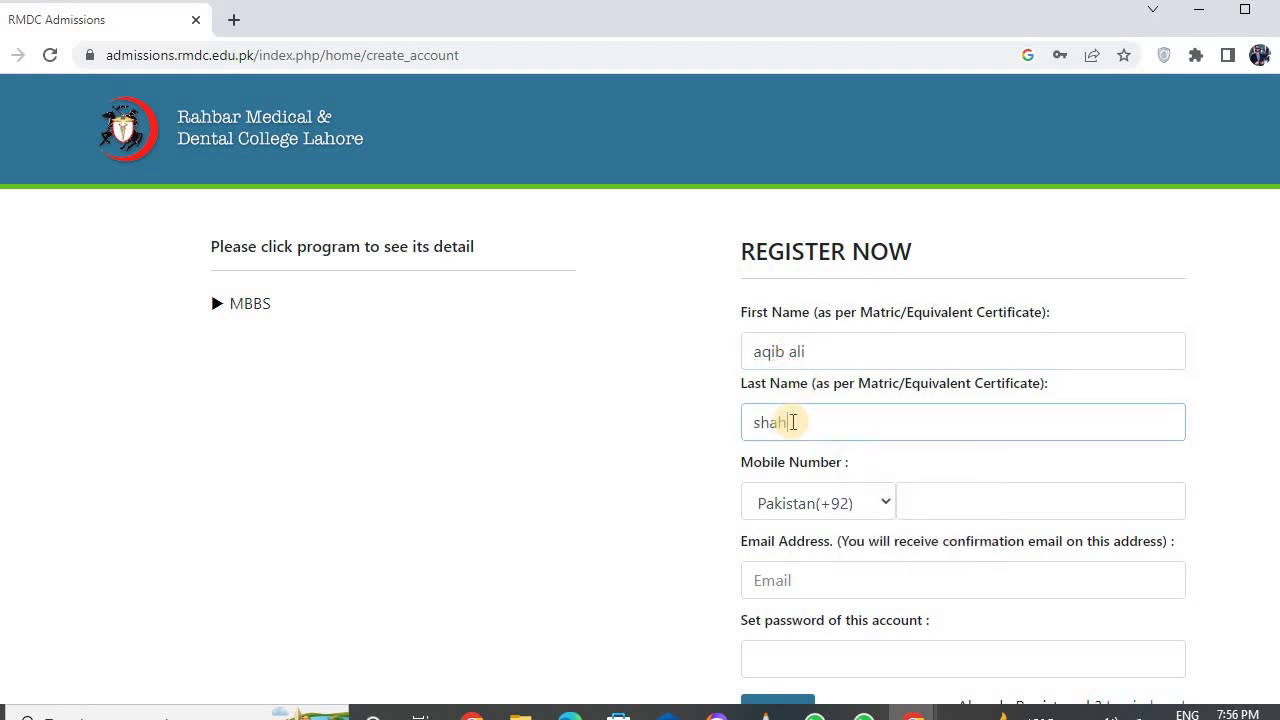
{"action": "left_click", "coordinate": [928, 511]}
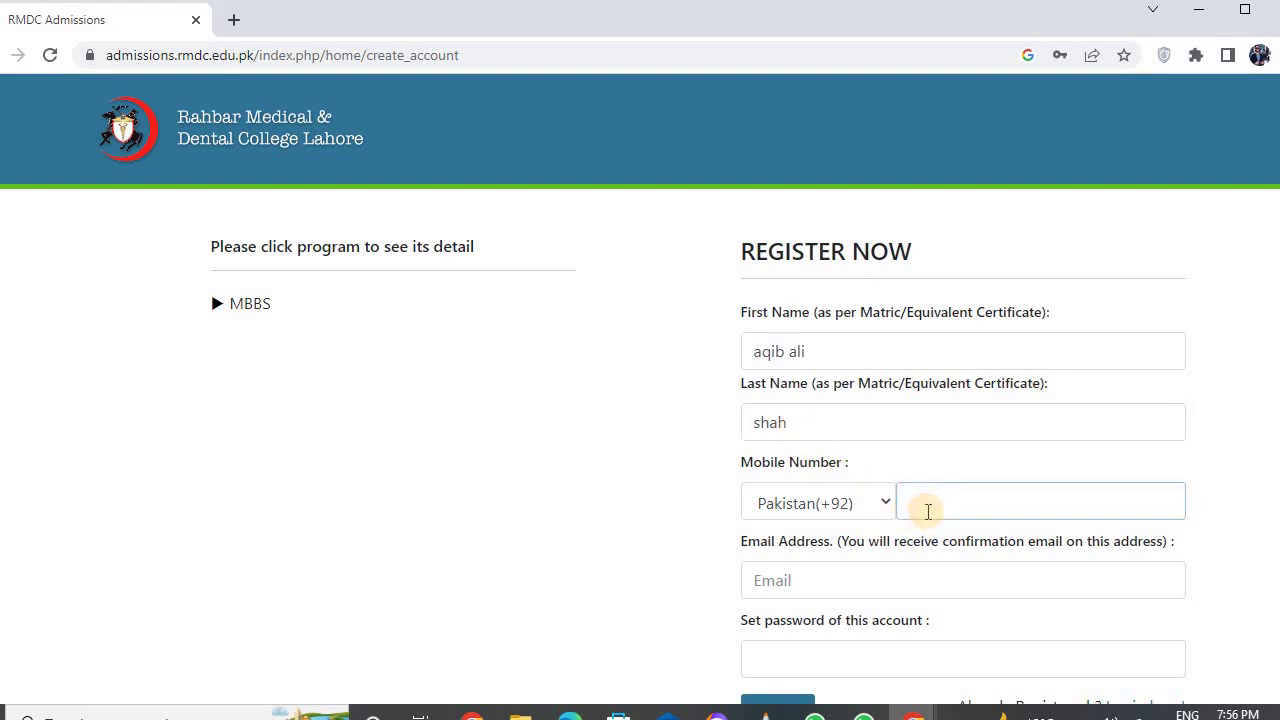
- Fill in the saved email address and an account password, then submit the registration
{"action": "left_click", "coordinate": [755, 584]}
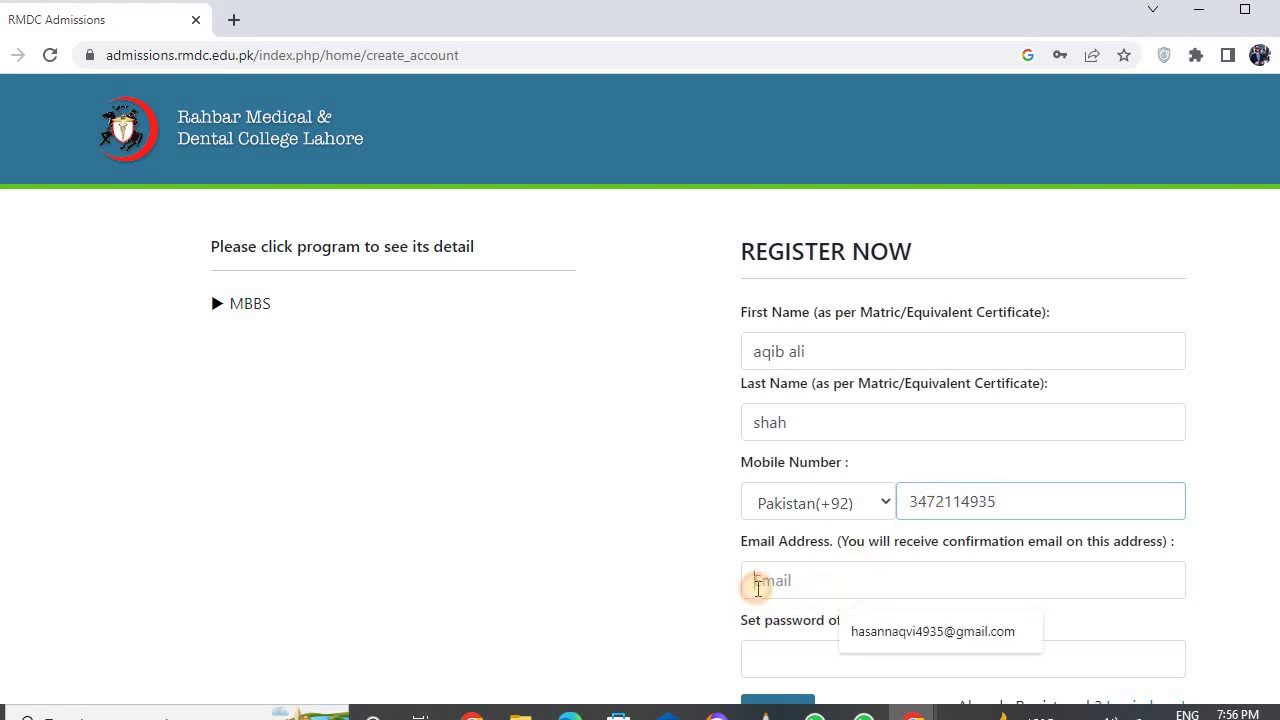
{"action": "left_click", "coordinate": [906, 639]}
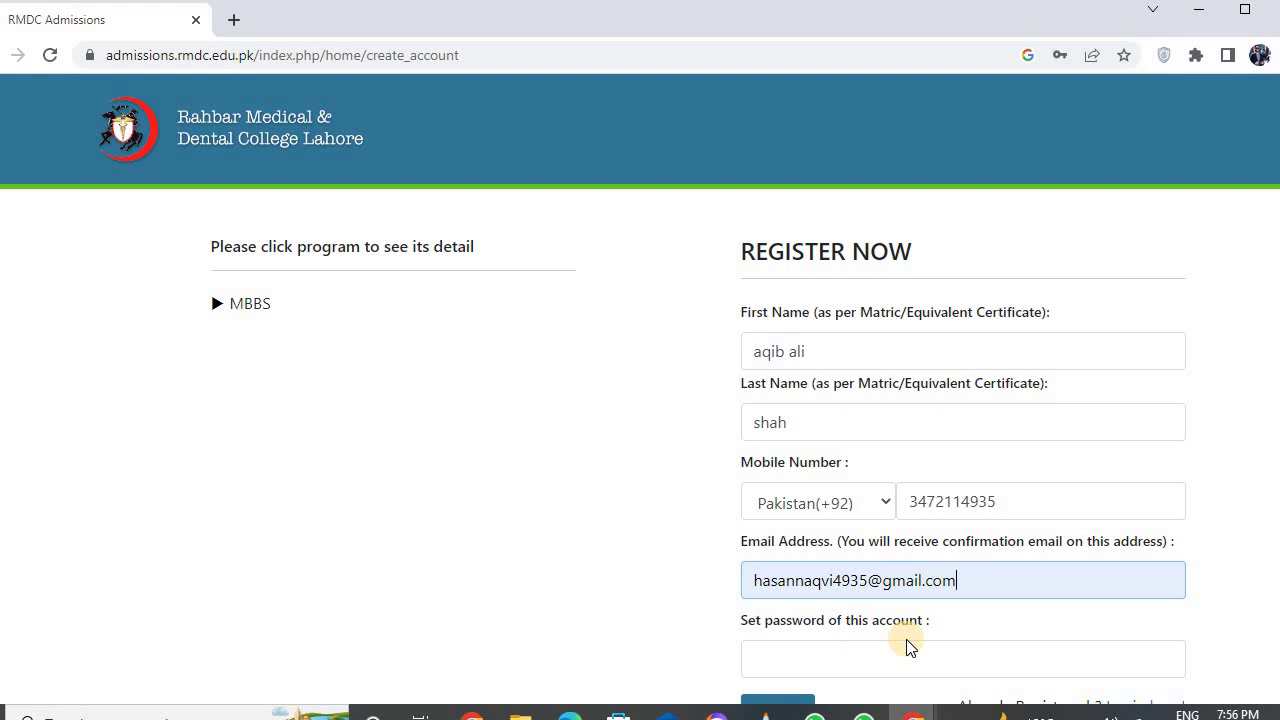
{"action": "scroll", "coordinate": [906, 647], "scroll_direction": "down", "scroll_amount": 1}
{"action": "left_click", "coordinate": [779, 609]}
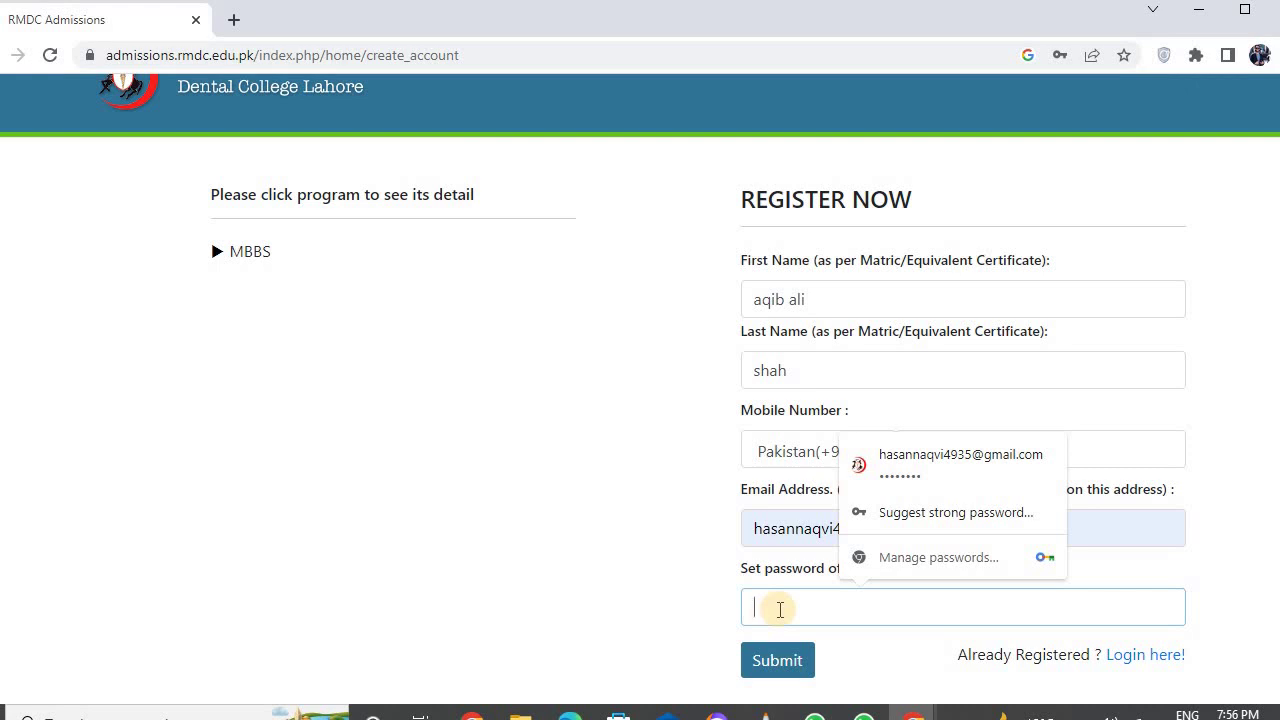
{"action": "type", "text": "********"}
{"action": "left_click", "coordinate": [771, 660]}
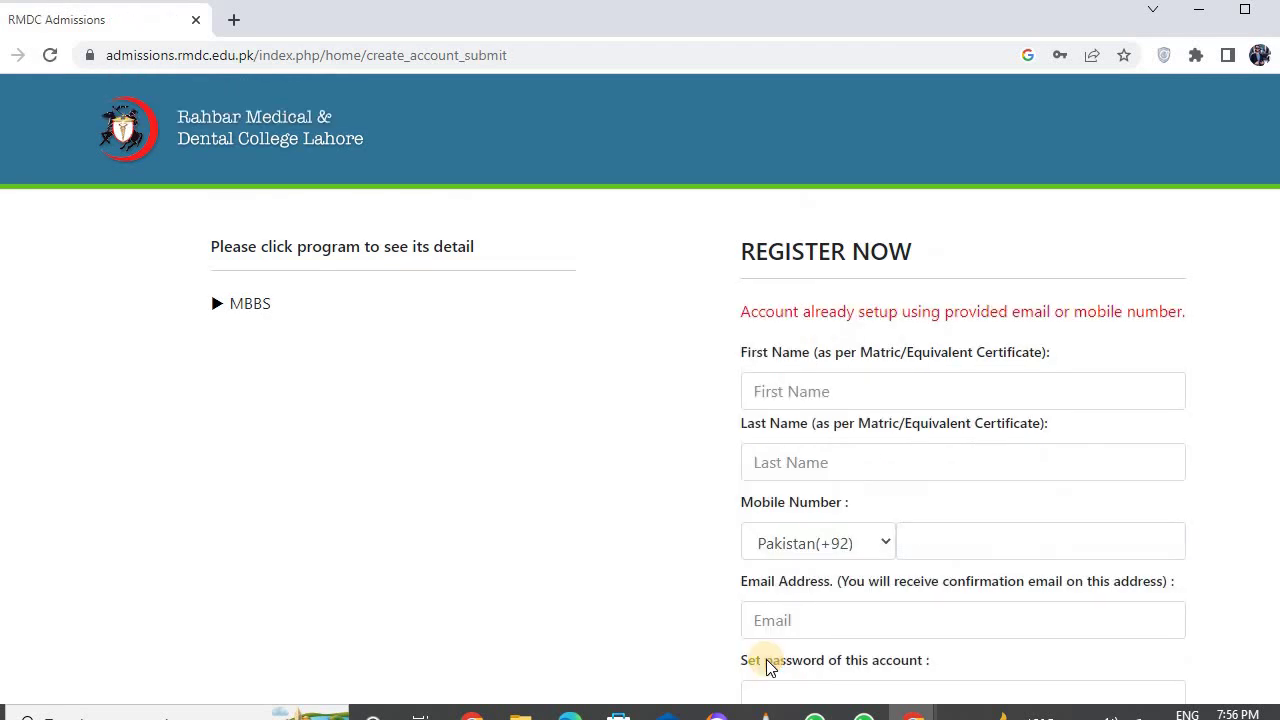
- Log in through 'Login here!' with the autofilled email, password and saved mobile number
{"action": "scroll", "coordinate": [725, 457], "scroll_direction": "down", "scroll_amount": 1}
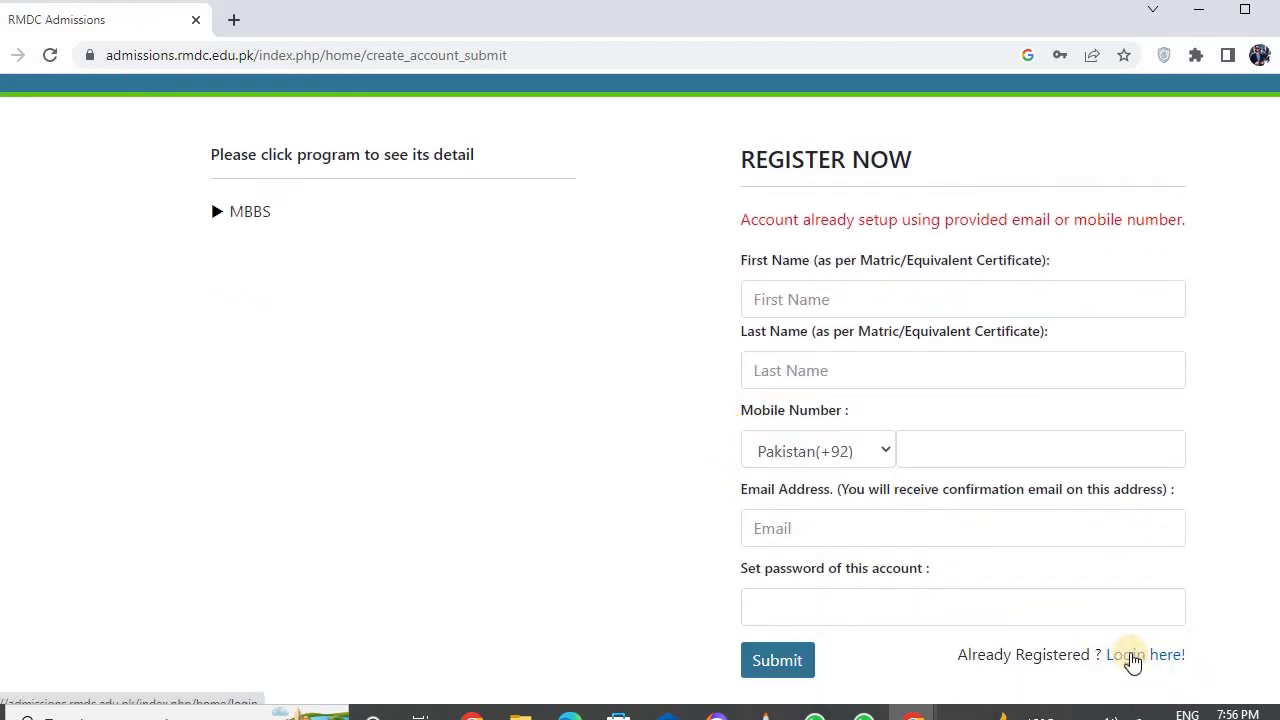
{"action": "left_click", "coordinate": [1130, 660]}
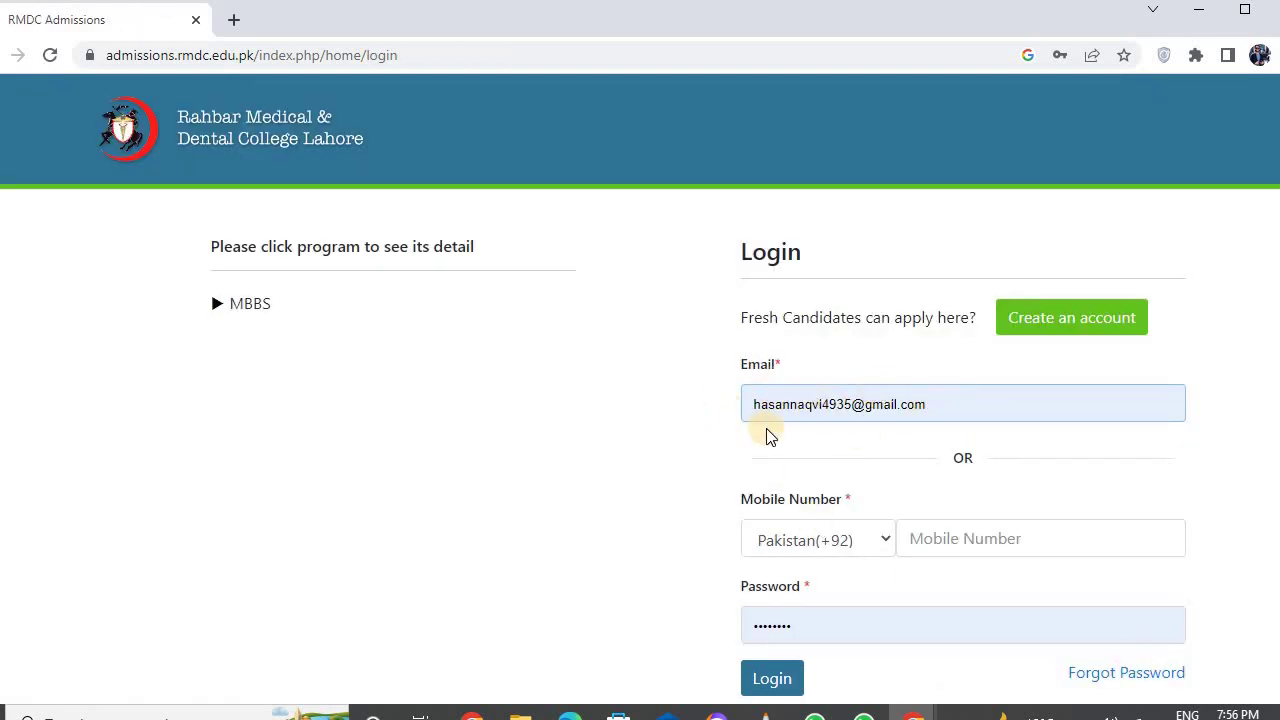
{"action": "left_click", "coordinate": [935, 539]}
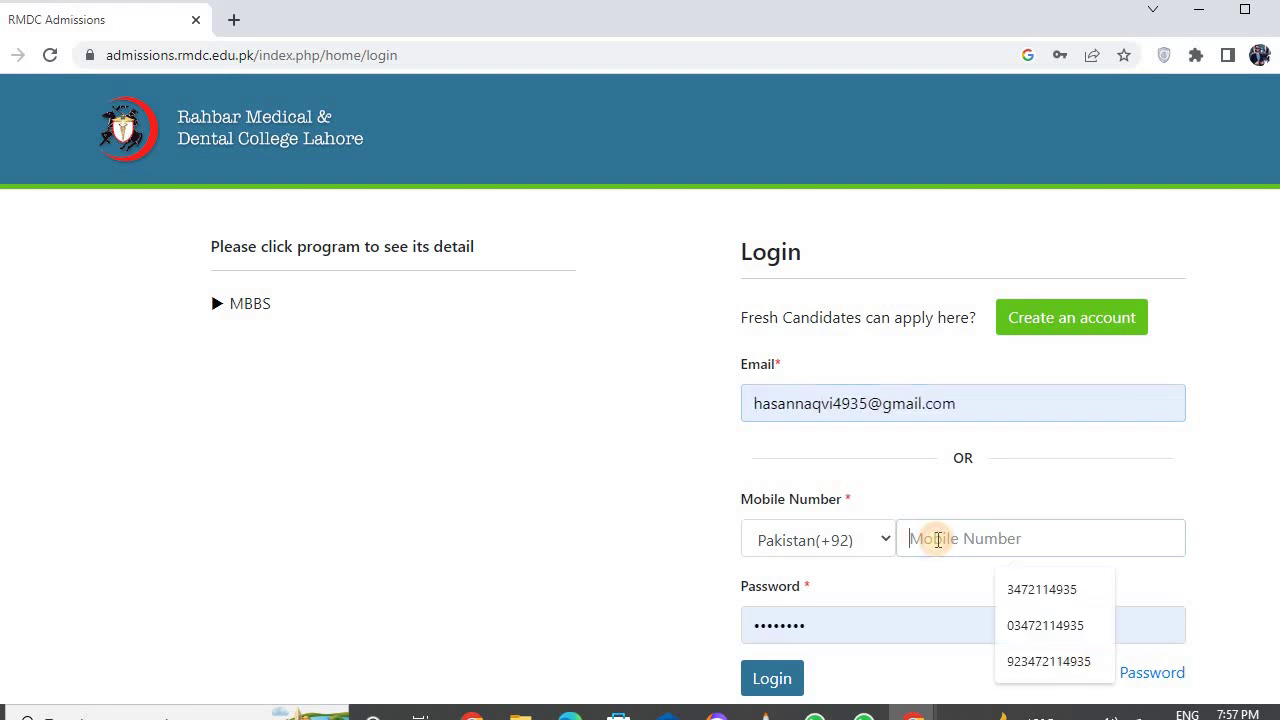
{"action": "left_click", "coordinate": [1043, 597]}
{"action": "scroll", "coordinate": [829, 610], "scroll_direction": "down", "scroll_amount": 1}
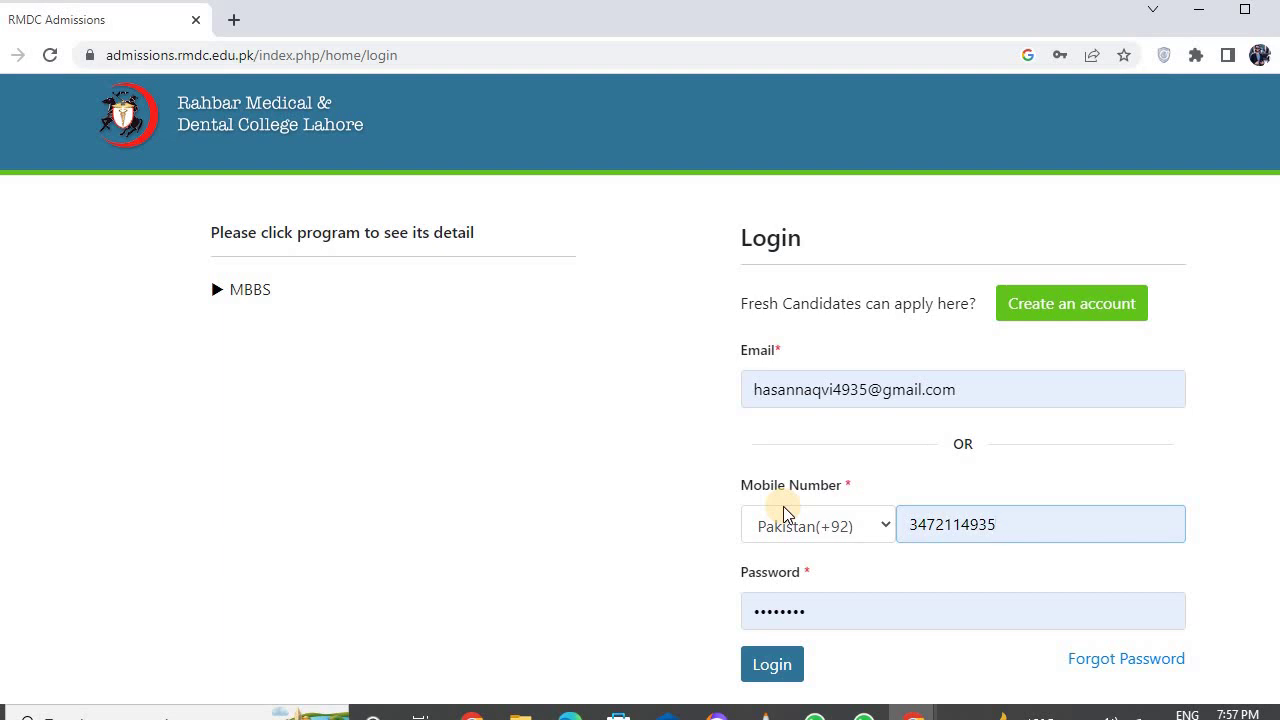
{"action": "left_click", "coordinate": [773, 667]}
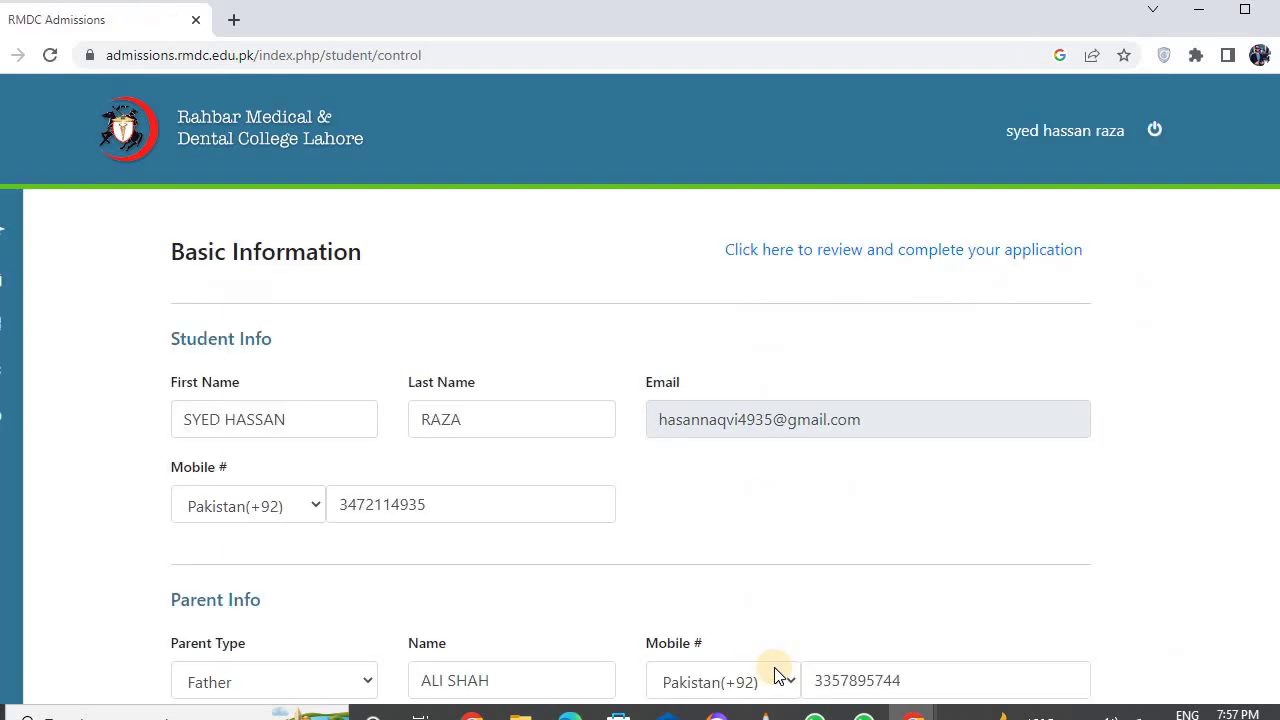
{"action": "scroll", "coordinate": [704, 410], "scroll_direction": "down", "scroll_amount": 6}
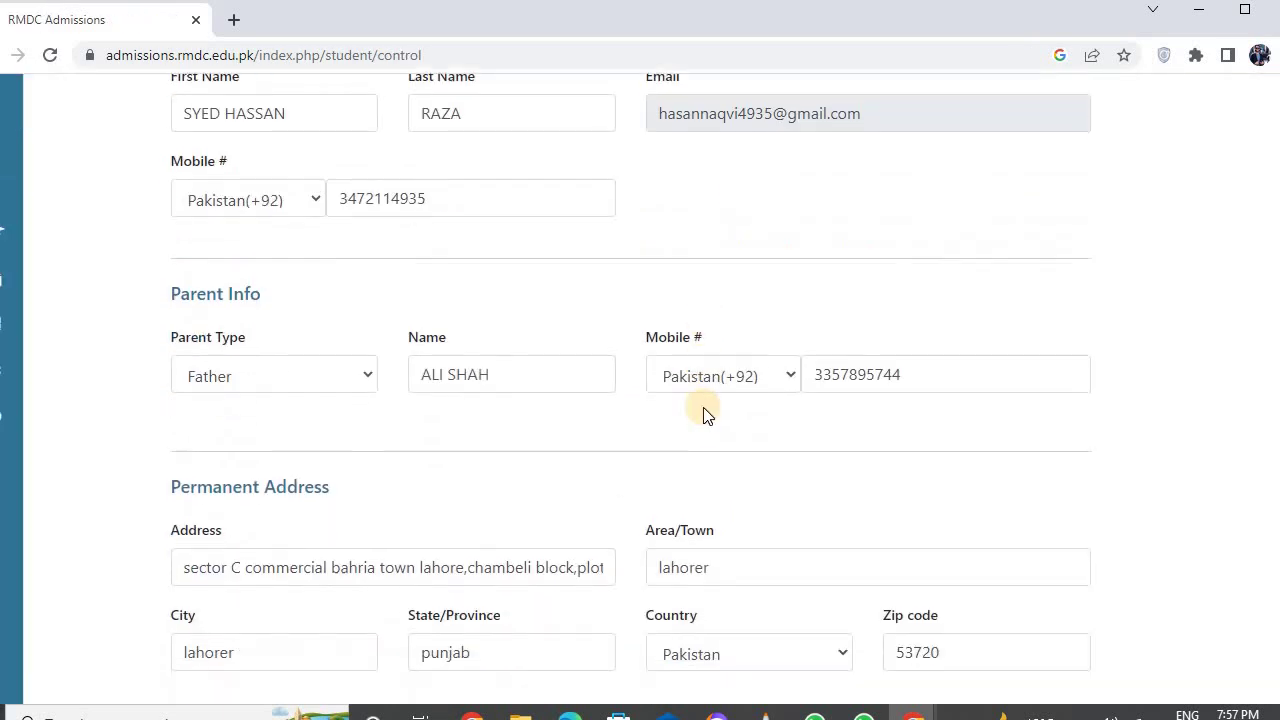
{"action": "scroll", "coordinate": [702, 415], "scroll_direction": "up", "scroll_amount": 6}
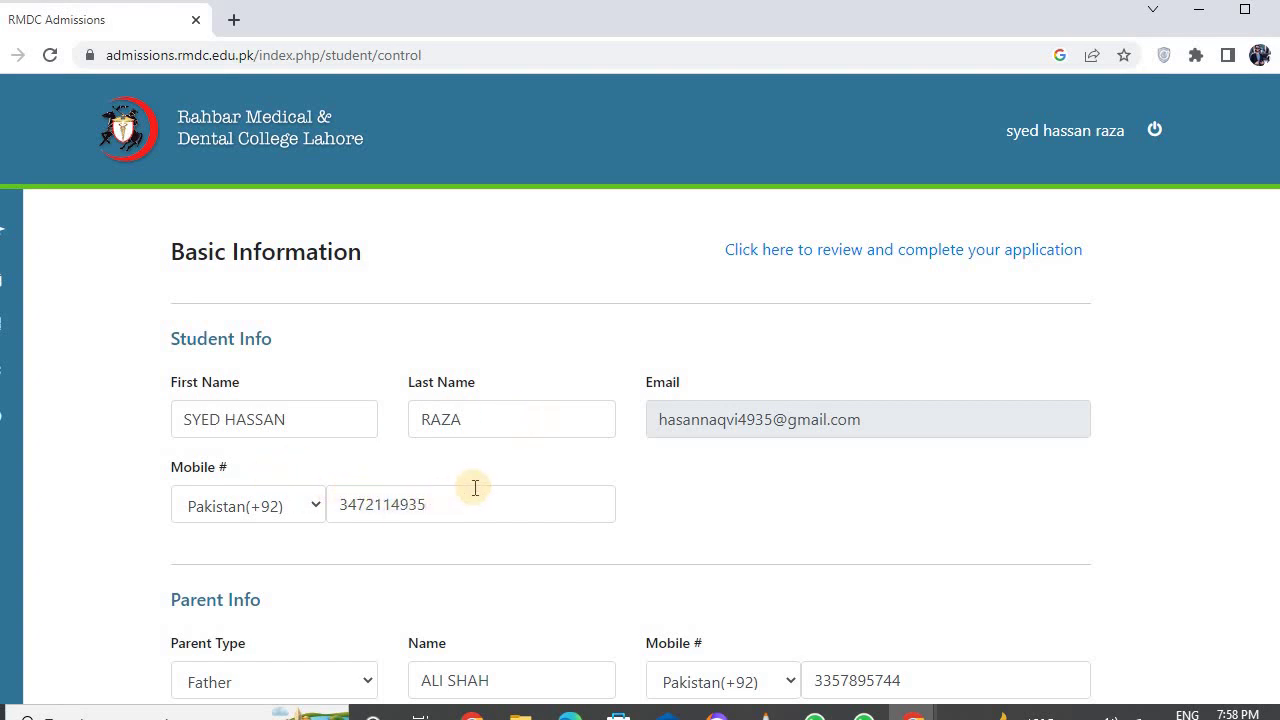
{"action": "scroll", "coordinate": [477, 488], "scroll_direction": "down", "scroll_amount": 2}
{"action": "scroll", "coordinate": [477, 488], "scroll_direction": "down", "scroll_amount": 1}
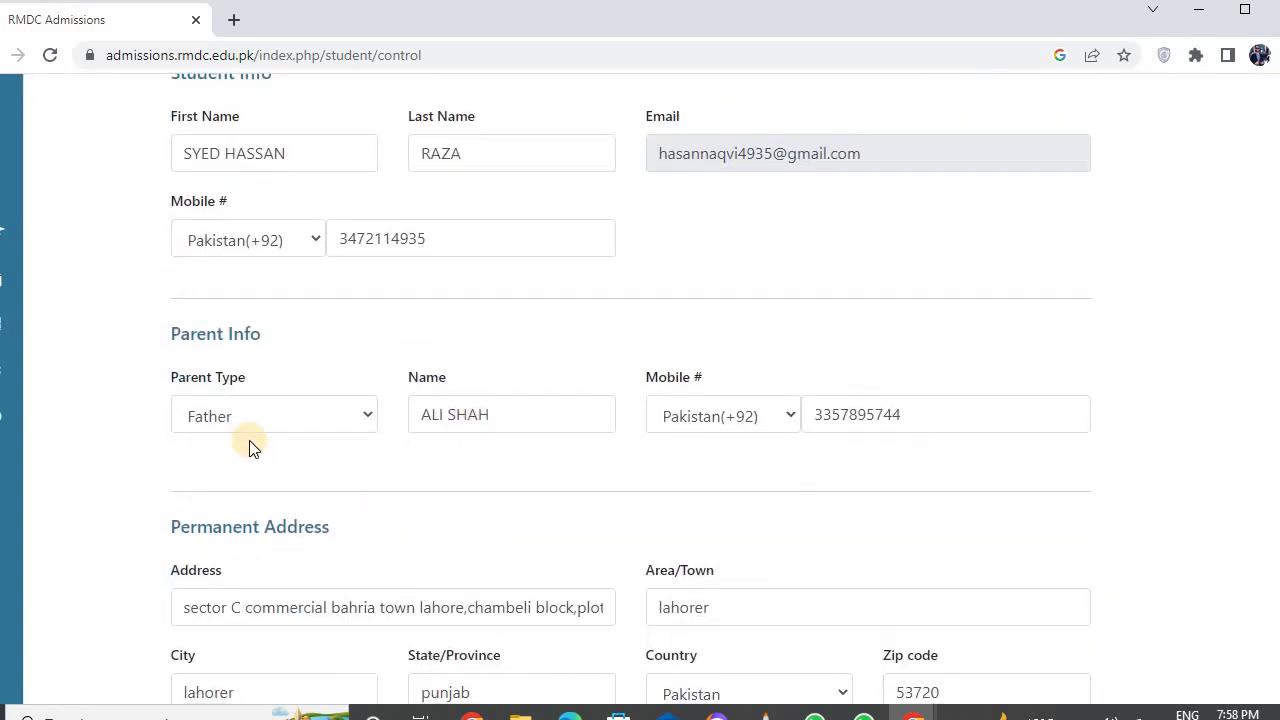
{"action": "left_click", "coordinate": [366, 417]}
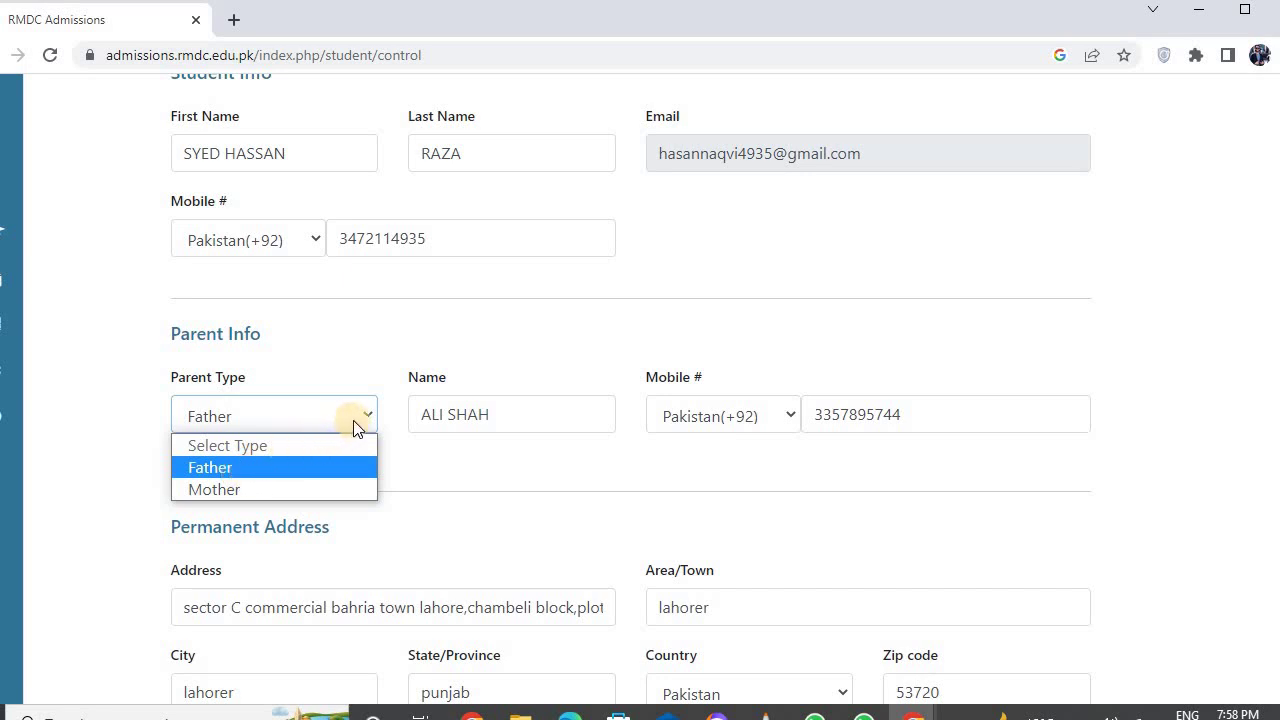
{"action": "left_click", "coordinate": [530, 428]}
{"action": "left_click", "coordinate": [528, 423]}
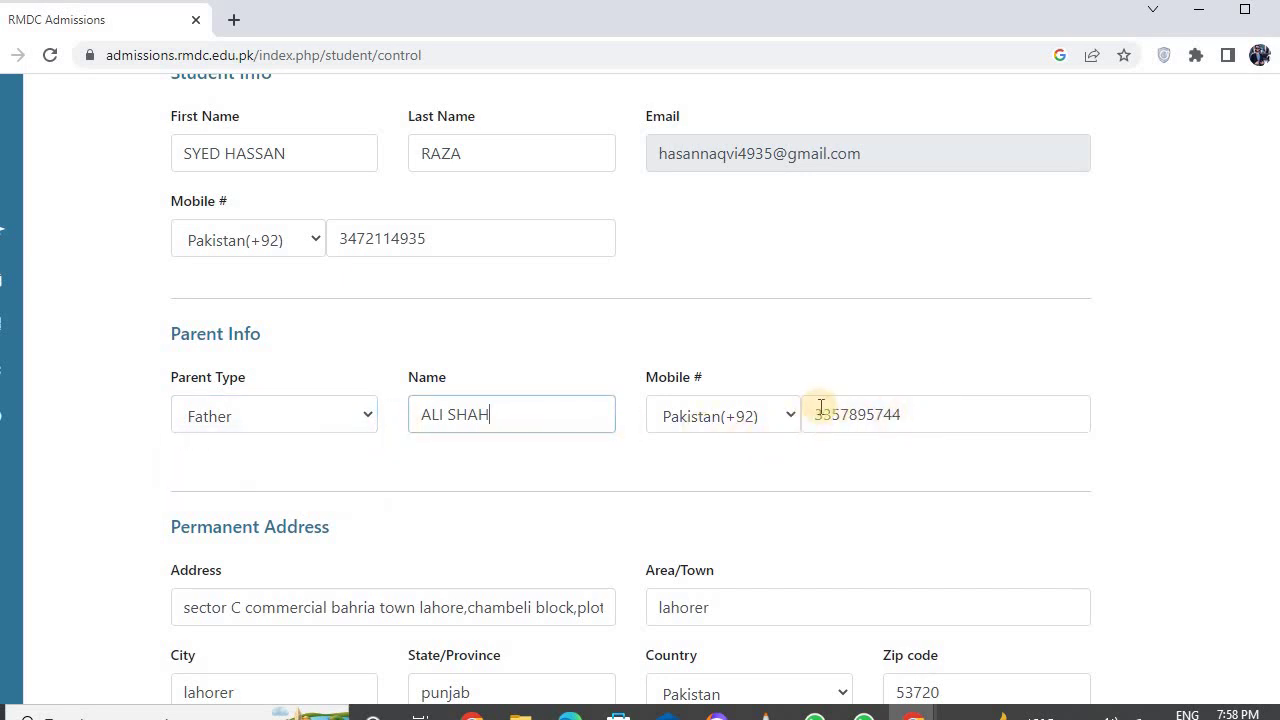
{"action": "scroll", "coordinate": [666, 383], "scroll_direction": "down", "scroll_amount": 4}
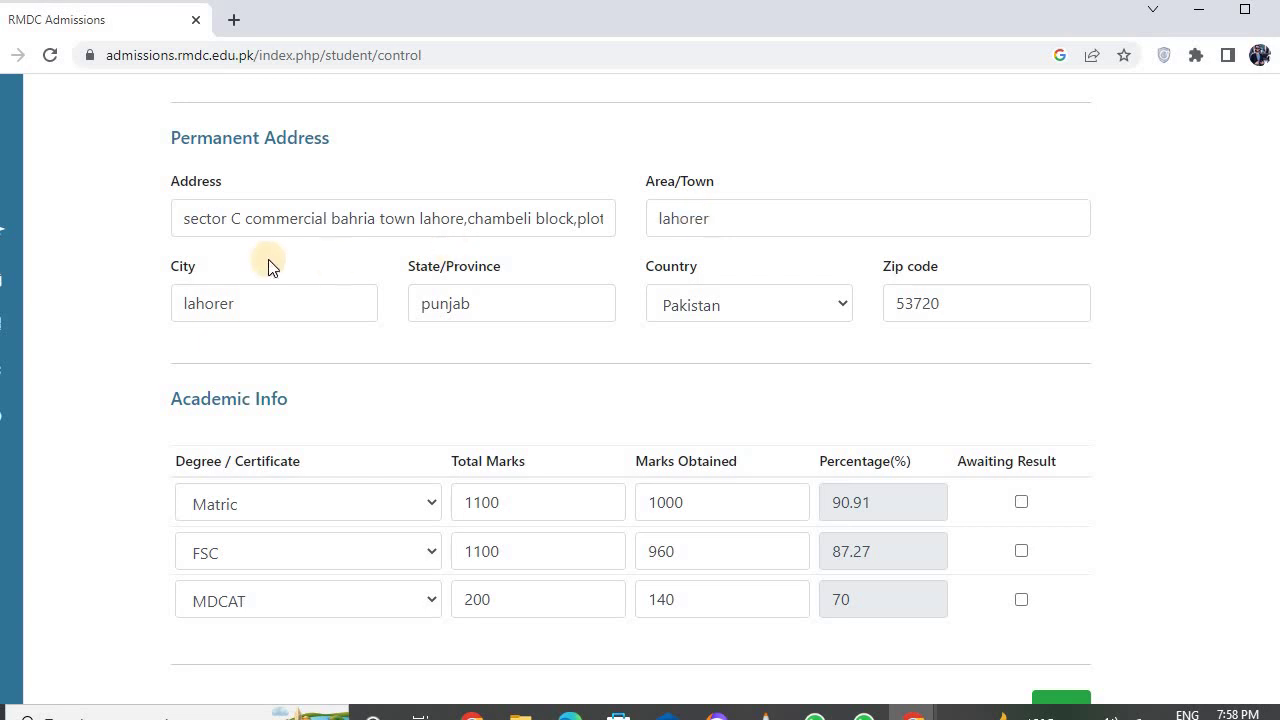
{"action": "left_click", "coordinate": [848, 304]}
{"action": "scroll", "coordinate": [724, 523], "scroll_direction": "down", "scroll_amount": 10}
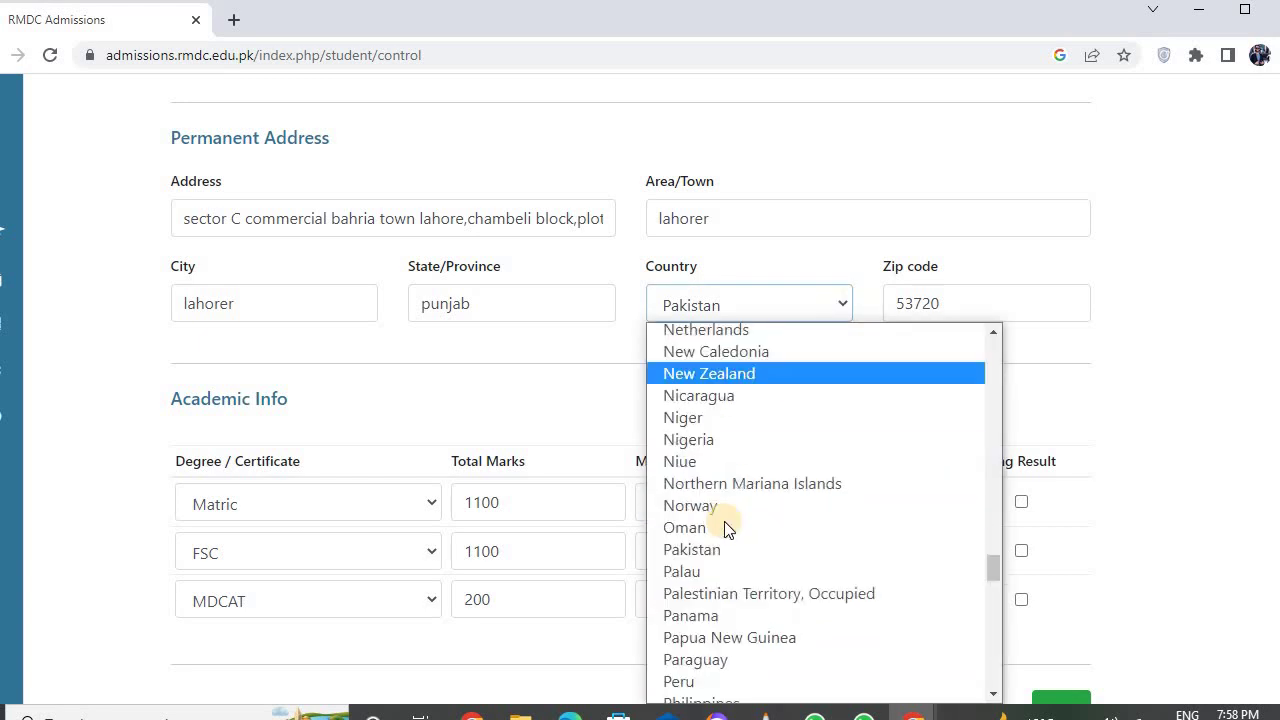
{"action": "scroll", "coordinate": [724, 521], "scroll_direction": "up", "scroll_amount": 9}
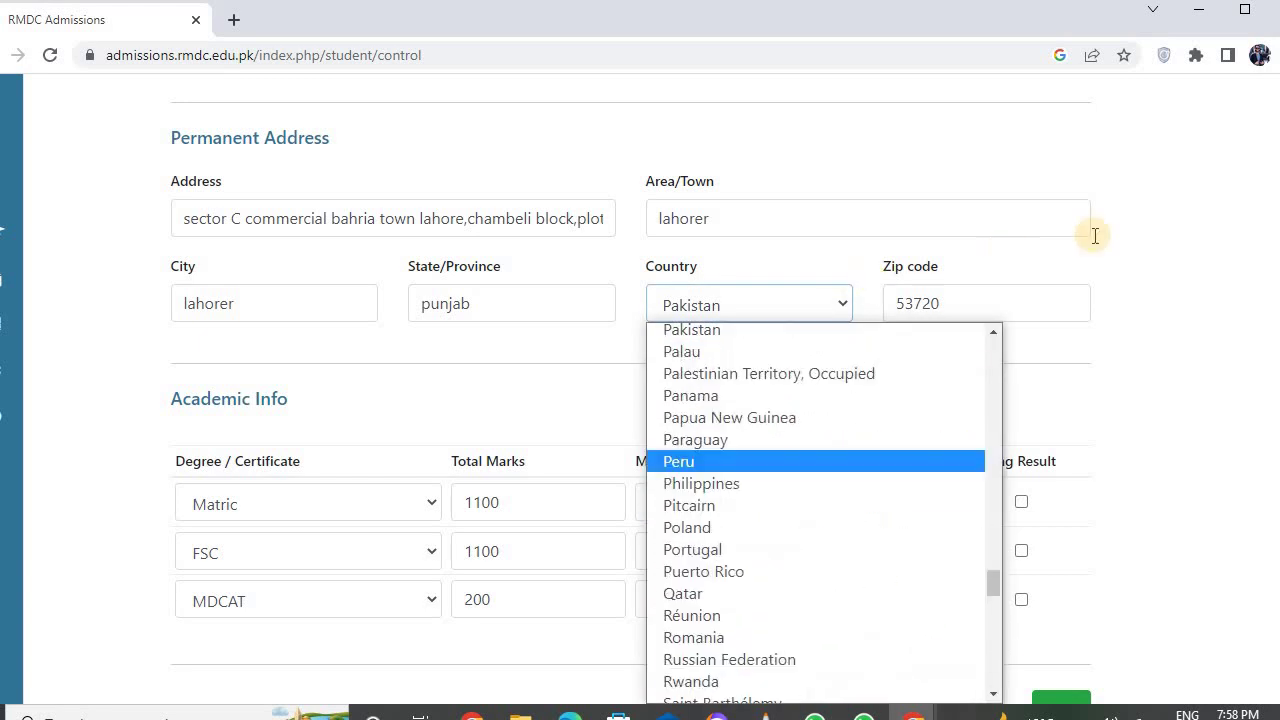
{"action": "left_click", "coordinate": [1202, 265]}
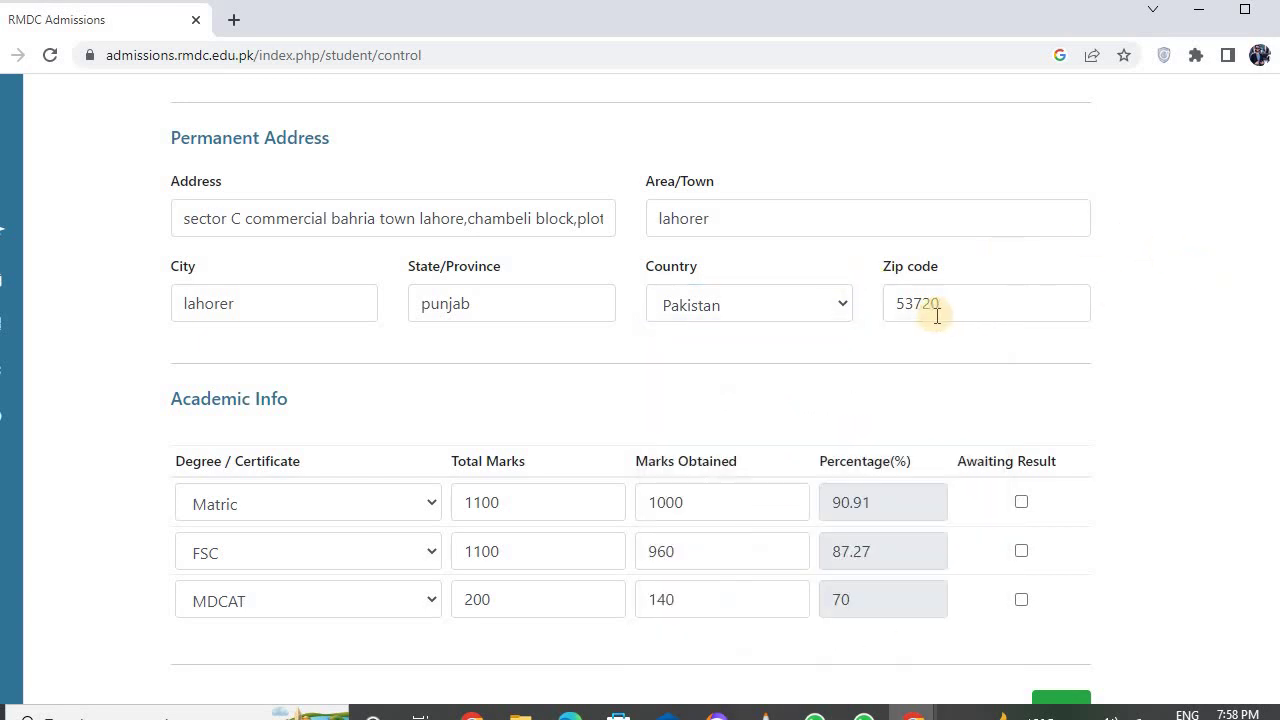
{"action": "scroll", "coordinate": [937, 315], "scroll_direction": "down", "scroll_amount": 2}
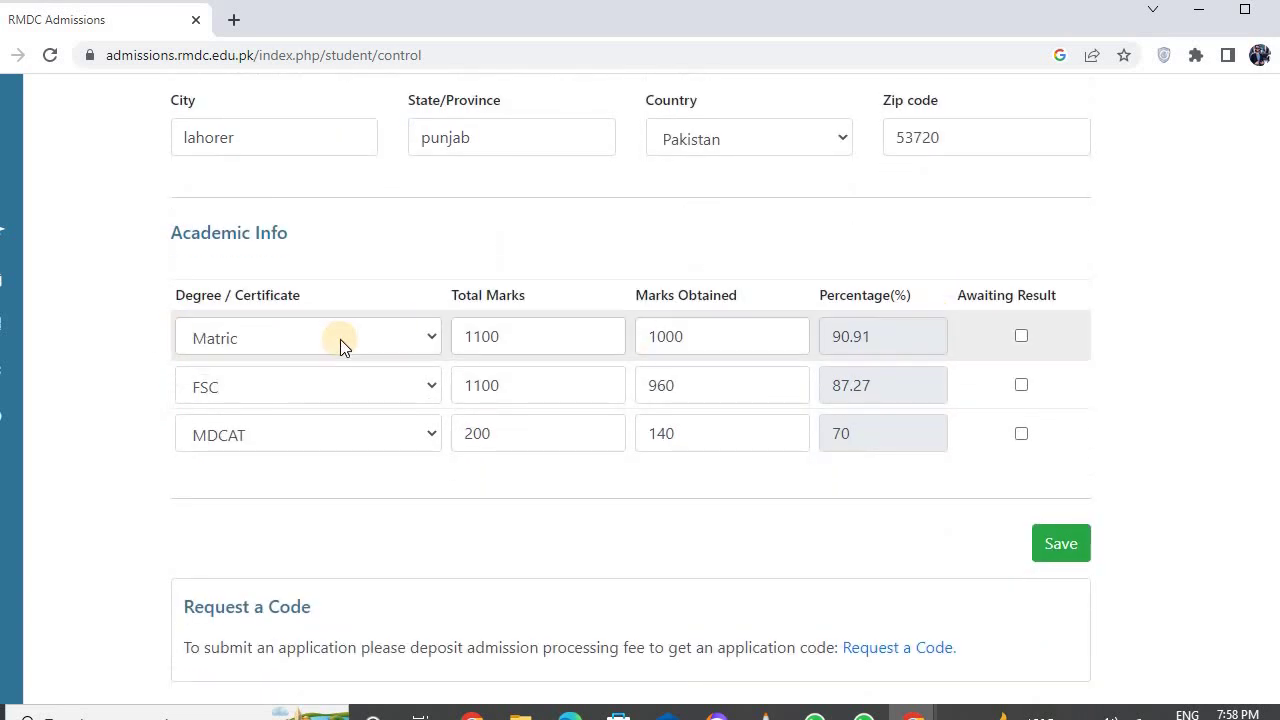
{"action": "left_click", "coordinate": [424, 336]}
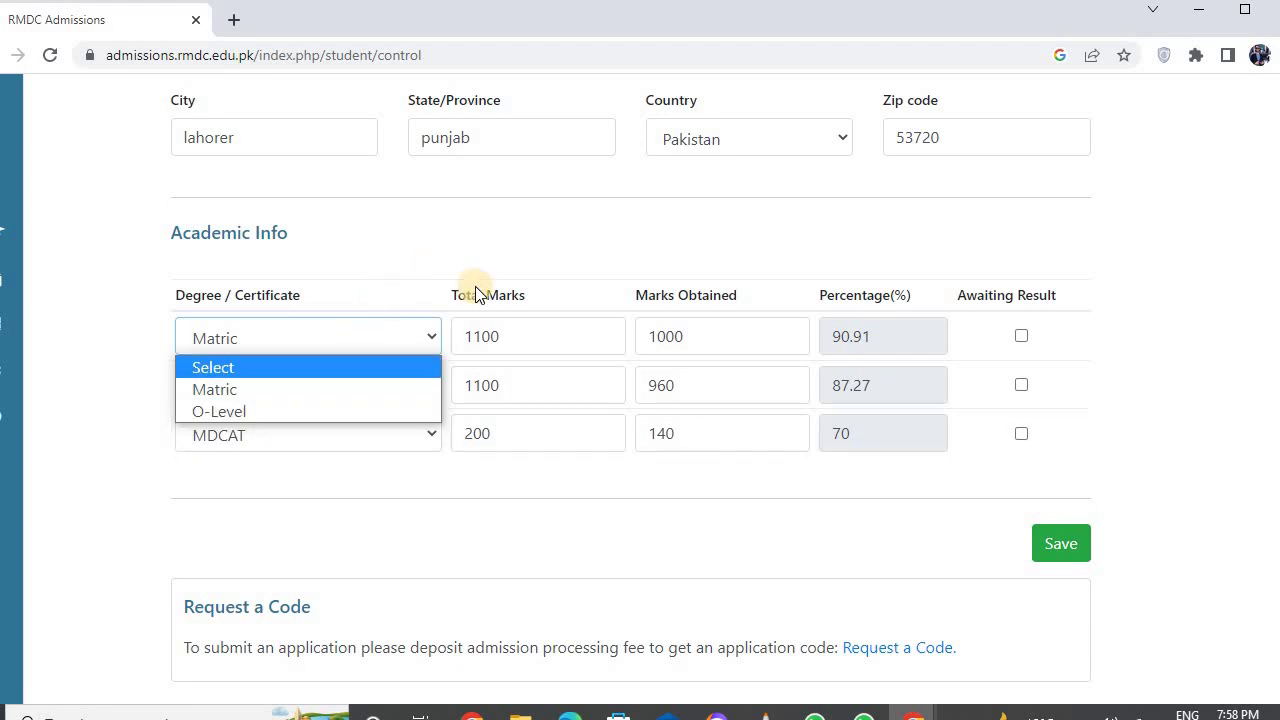
{"action": "left_click", "coordinate": [529, 333]}
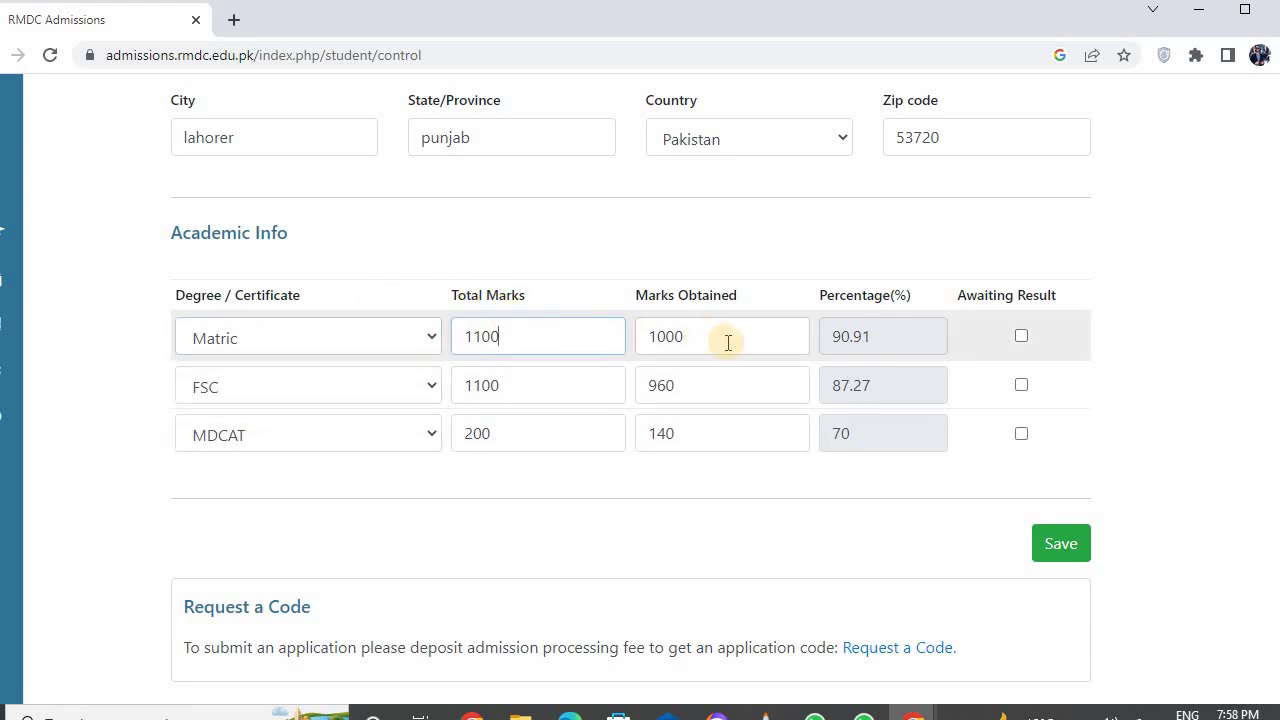
{"action": "left_click", "coordinate": [872, 343]}
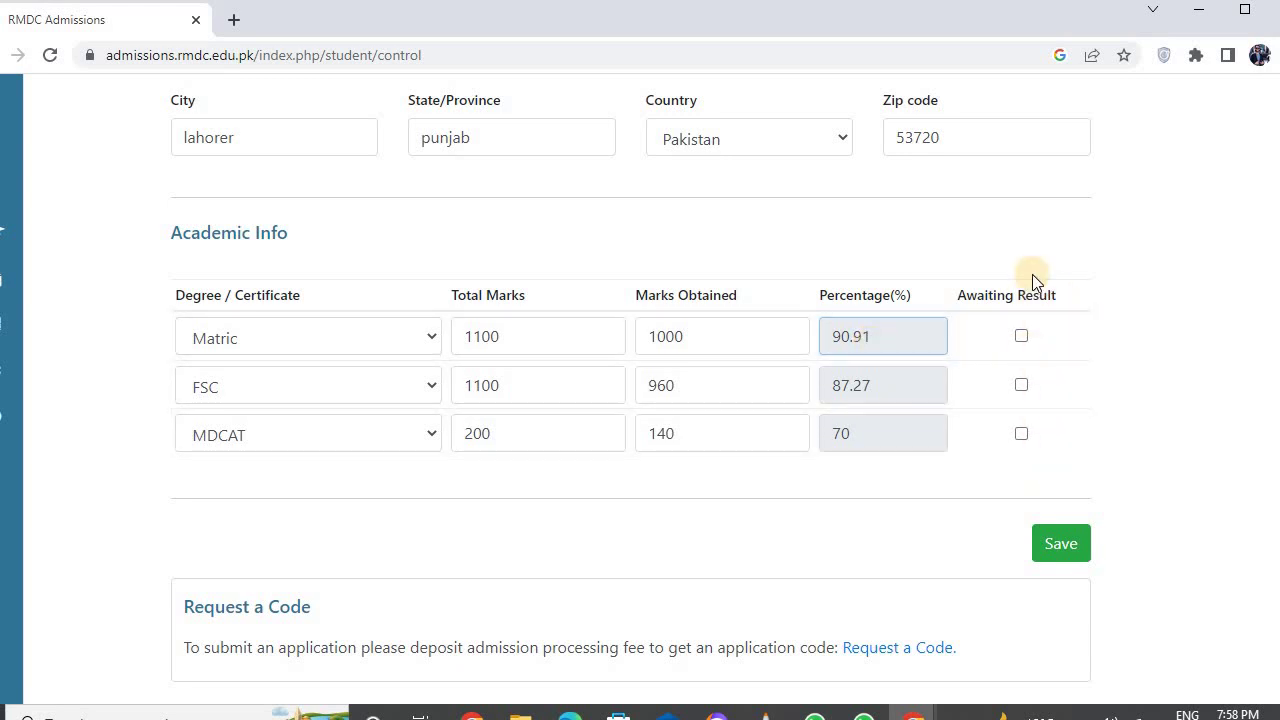
{"action": "left_click", "coordinate": [430, 388]}
{"action": "left_click", "coordinate": [543, 390]}
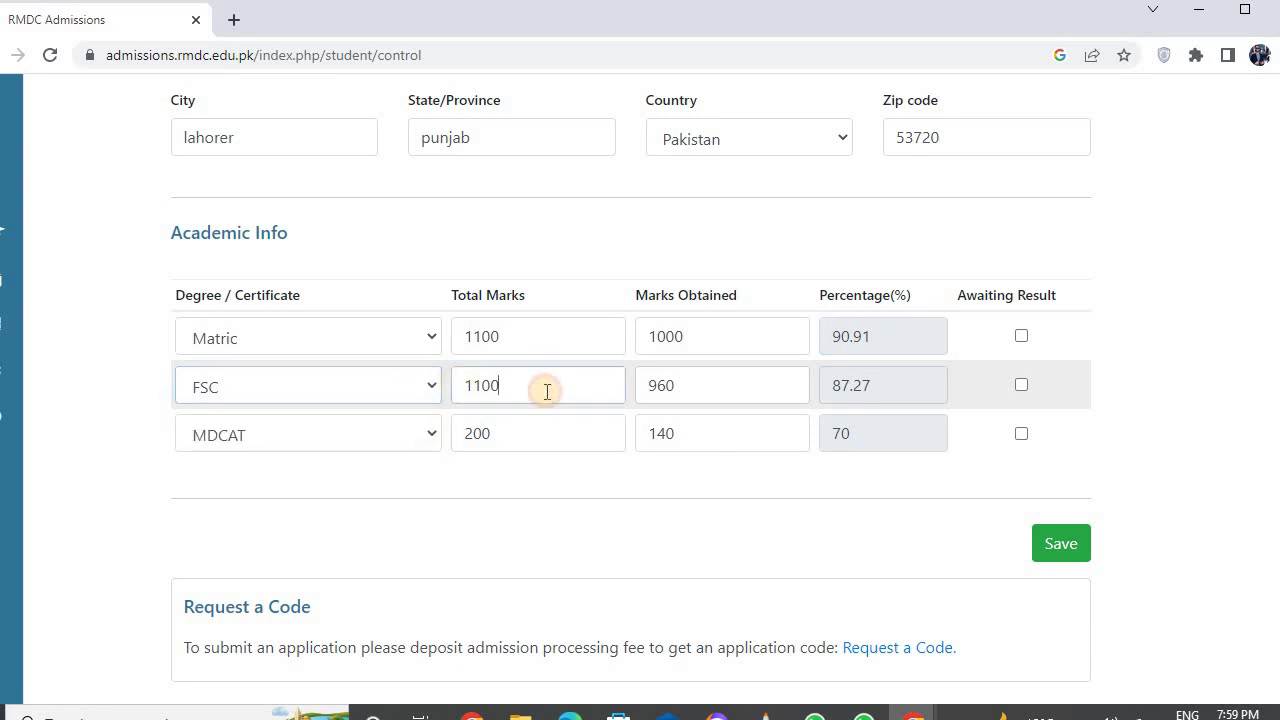
{"action": "left_click", "coordinate": [877, 398]}
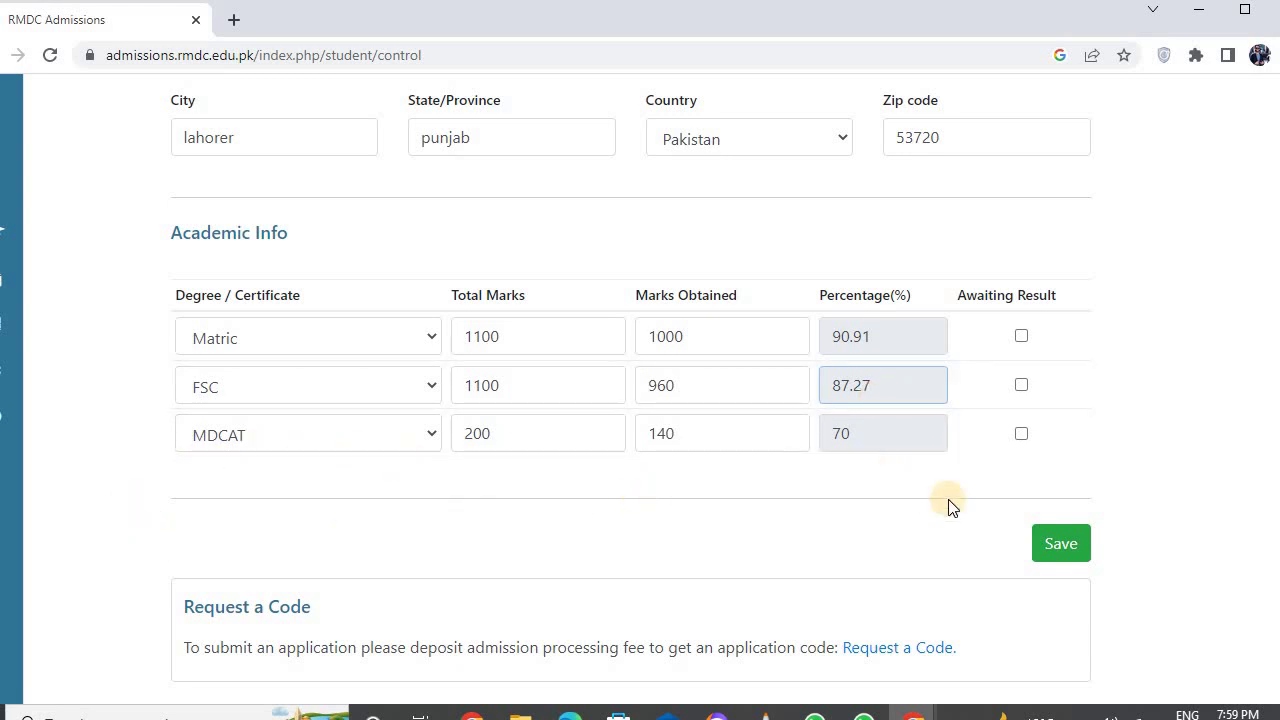
- Save the Basic Information form and acknowledge the 'saved successfully' message
{"action": "left_click", "coordinate": [1060, 541]}
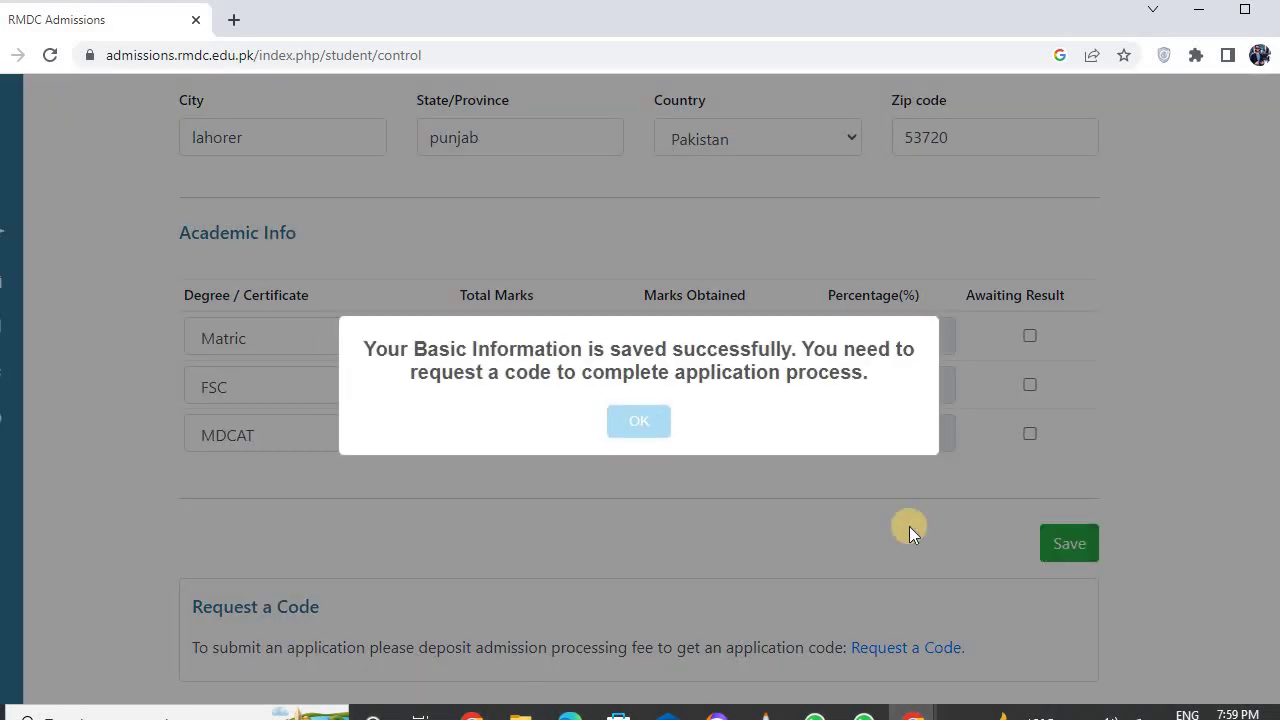
{"action": "left_click", "coordinate": [639, 421]}
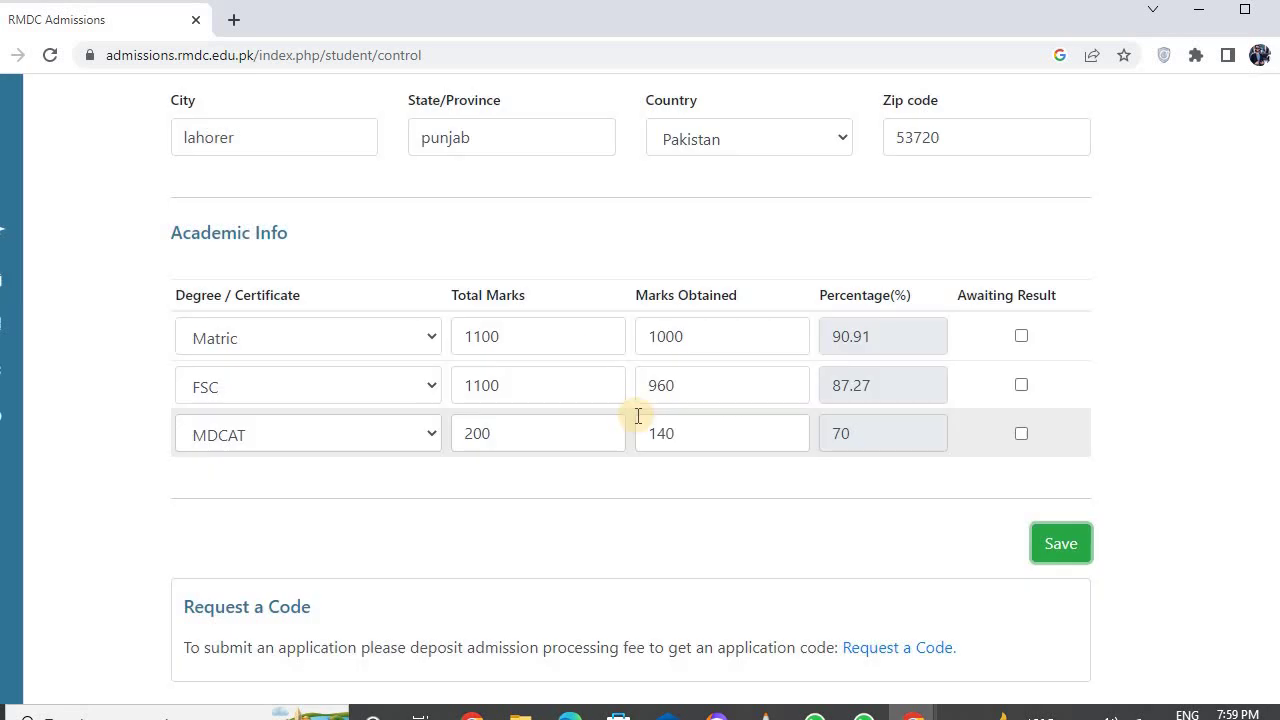
- On the Request a Code page, clear the Please Select Program alert and select MBBS
{"action": "left_click", "coordinate": [885, 648]}
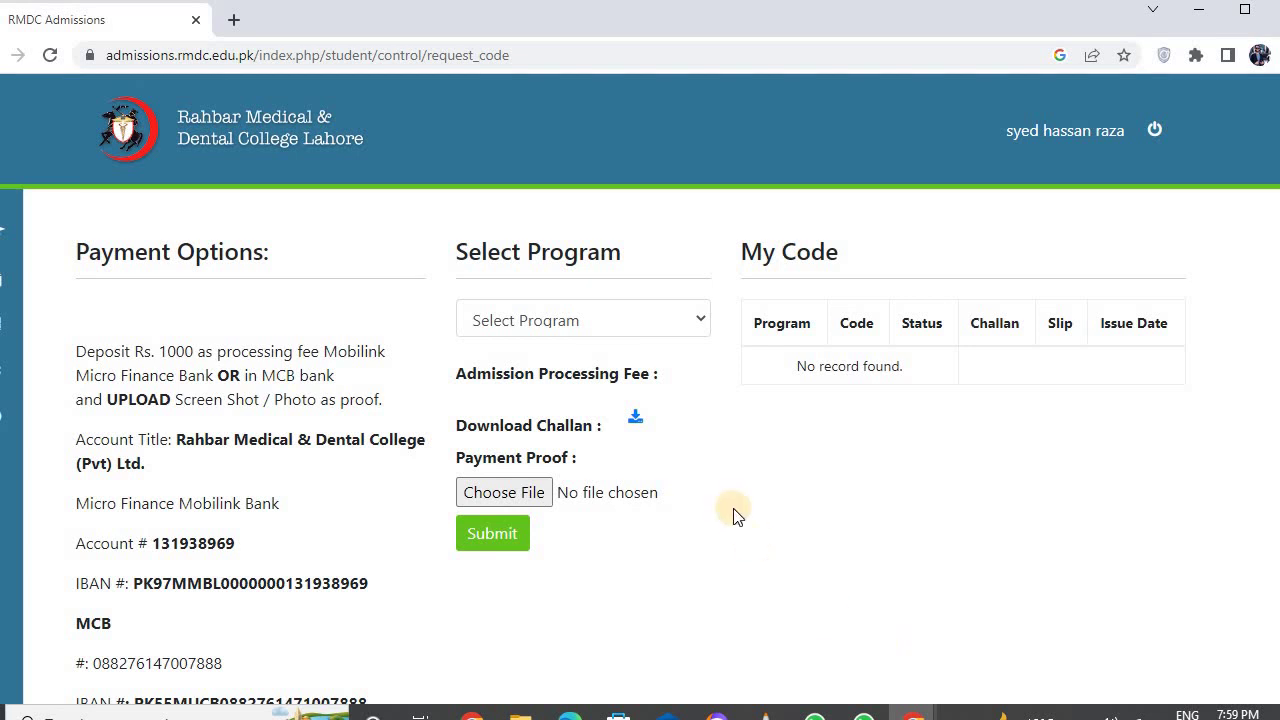
{"action": "left_click", "coordinate": [635, 419]}
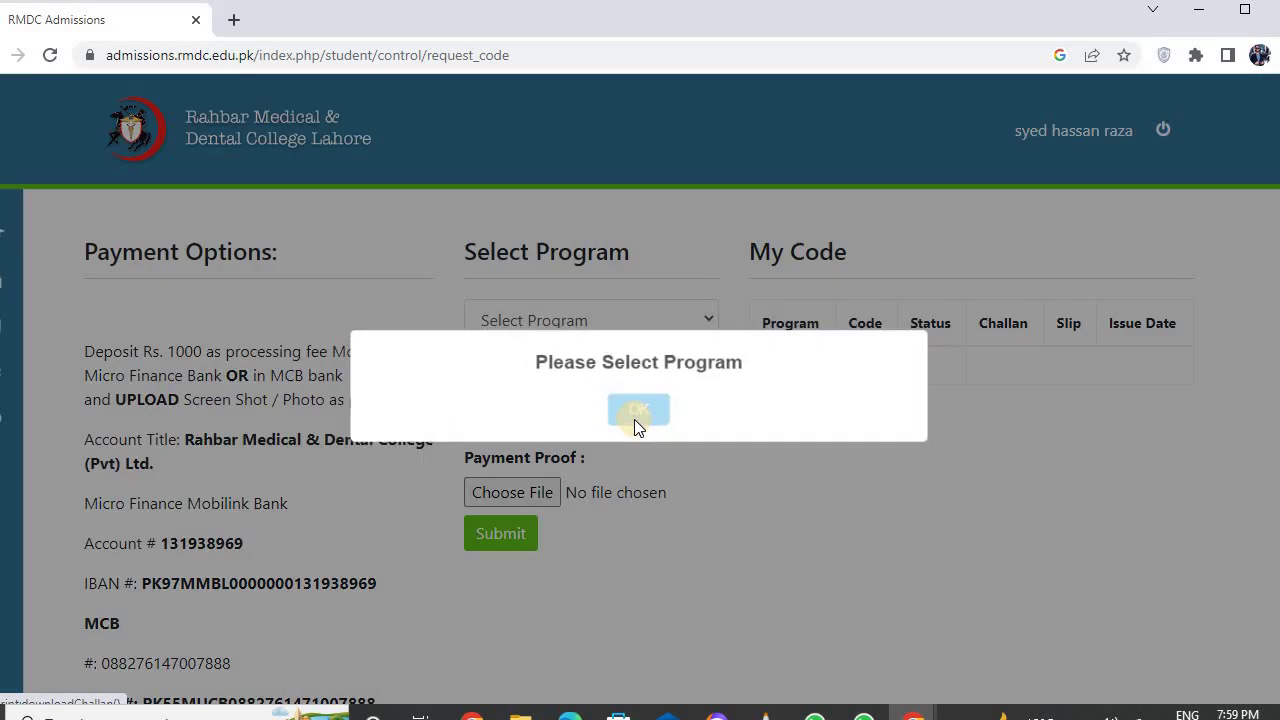
{"action": "left_click", "coordinate": [635, 419]}
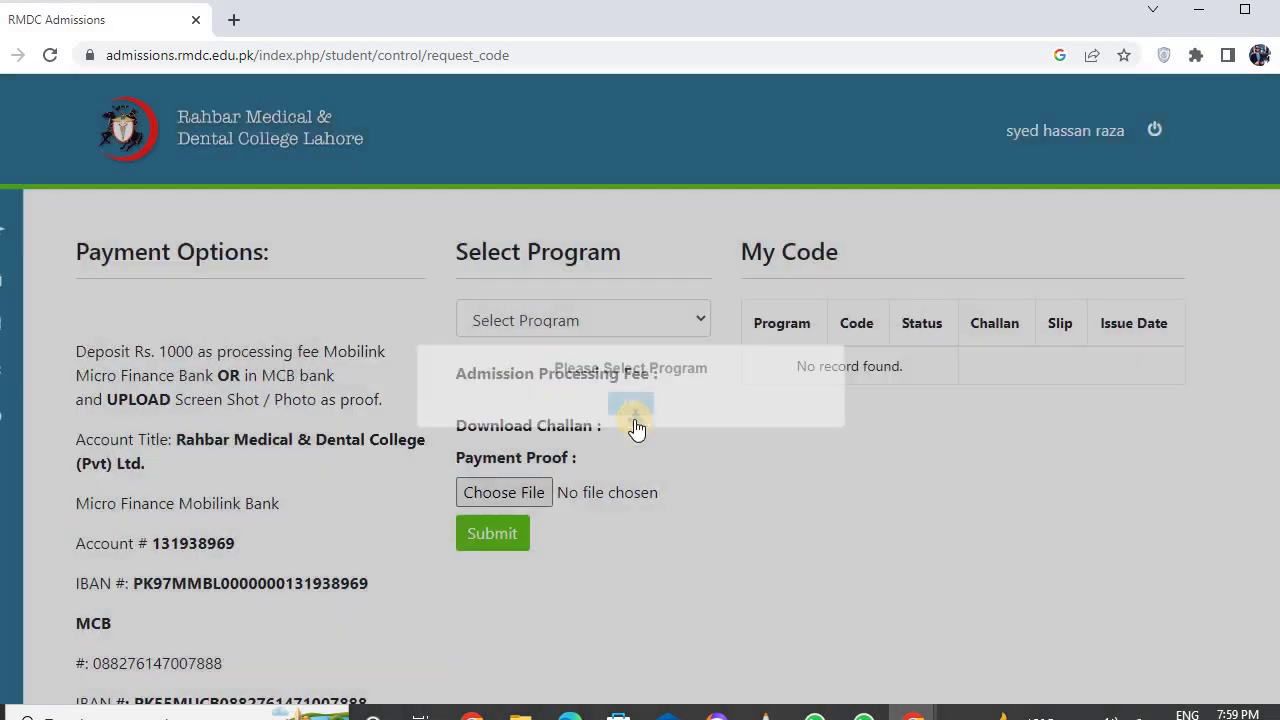
{"action": "left_click", "coordinate": [698, 322]}
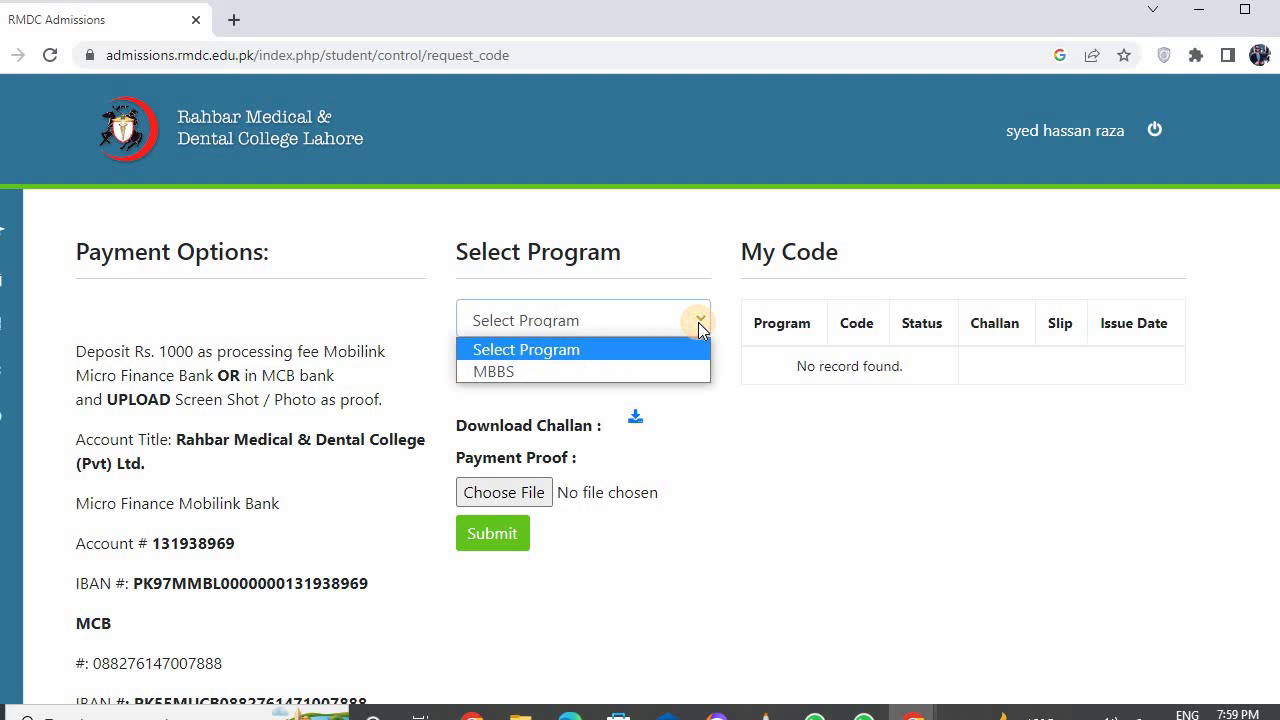
{"action": "left_click", "coordinate": [522, 378]}
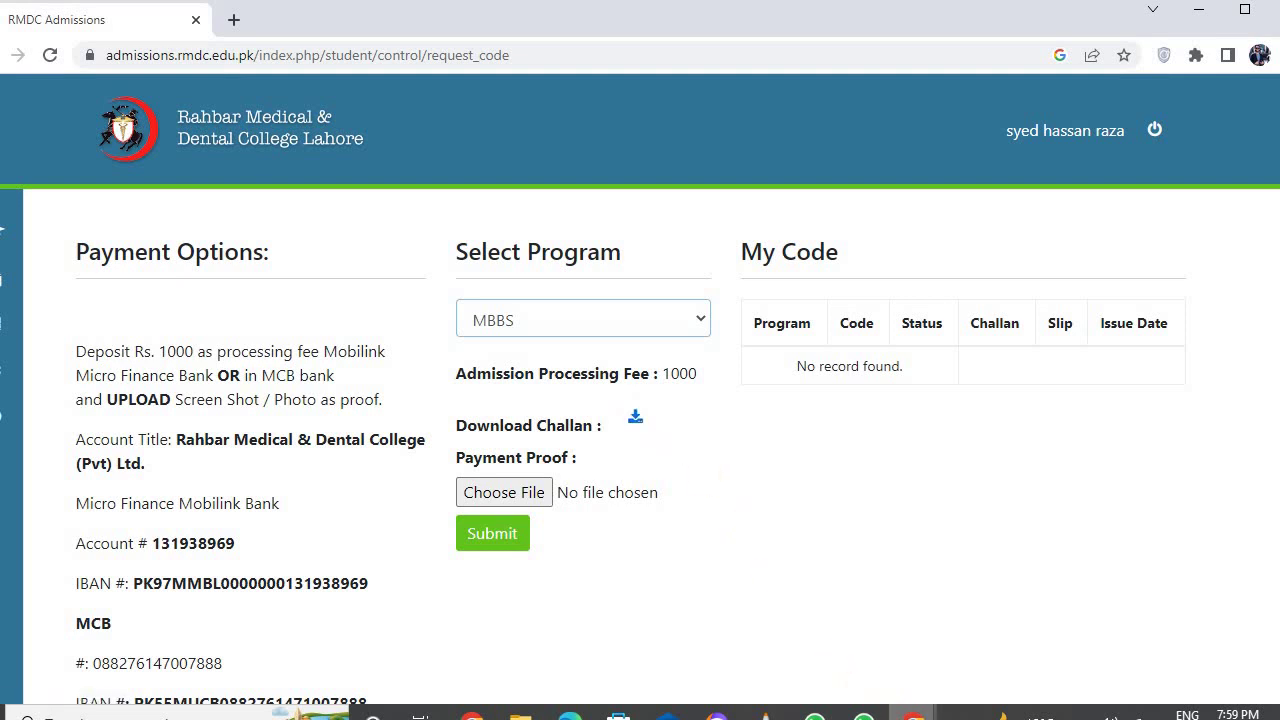
- View the downloaded MBBS challan PDF showing Rs. 1000, then return to the Request a Code page
{"action": "mouse_move", "coordinate": [913, 712]}
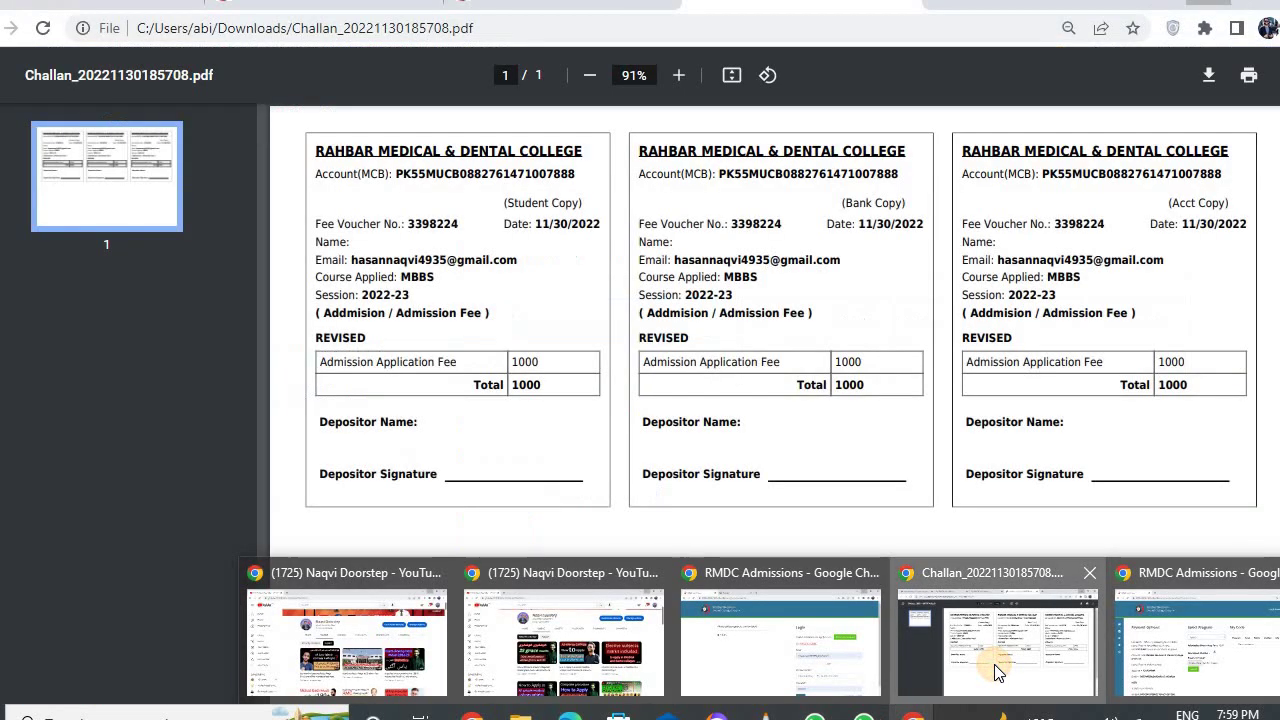
{"action": "left_click", "coordinate": [990, 662]}
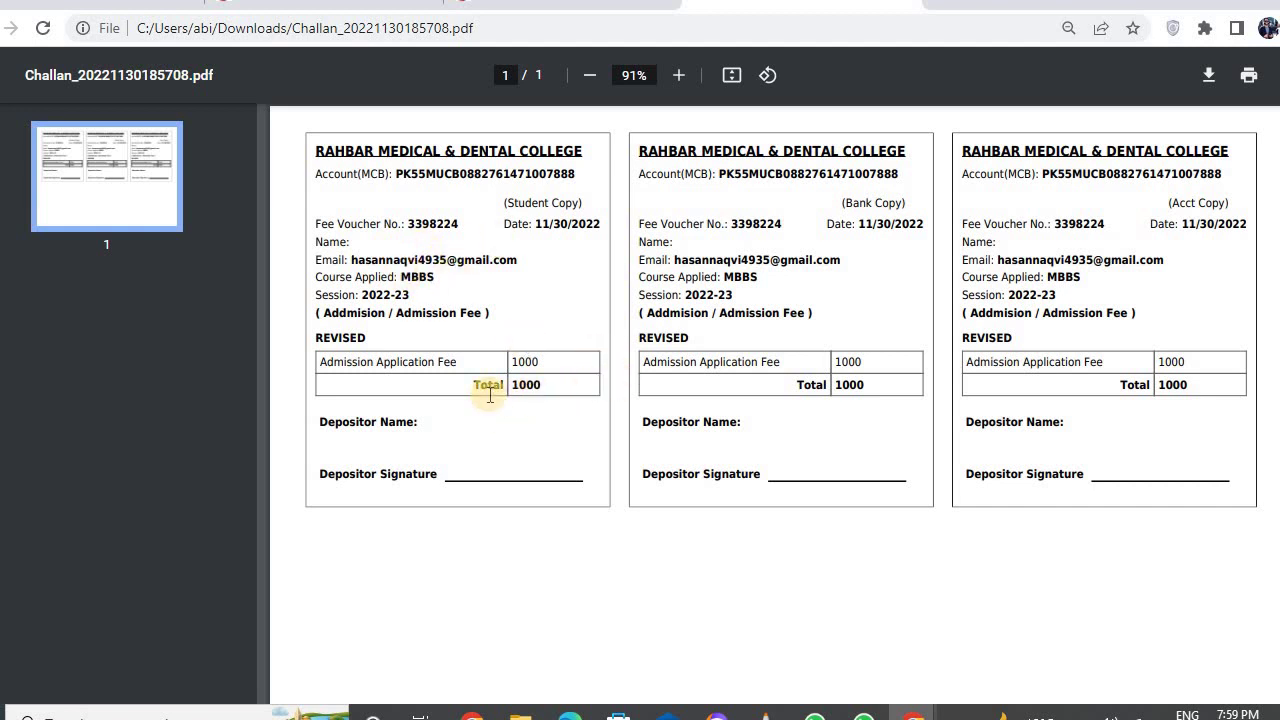
{"action": "key", "text": "alt+Tab"}
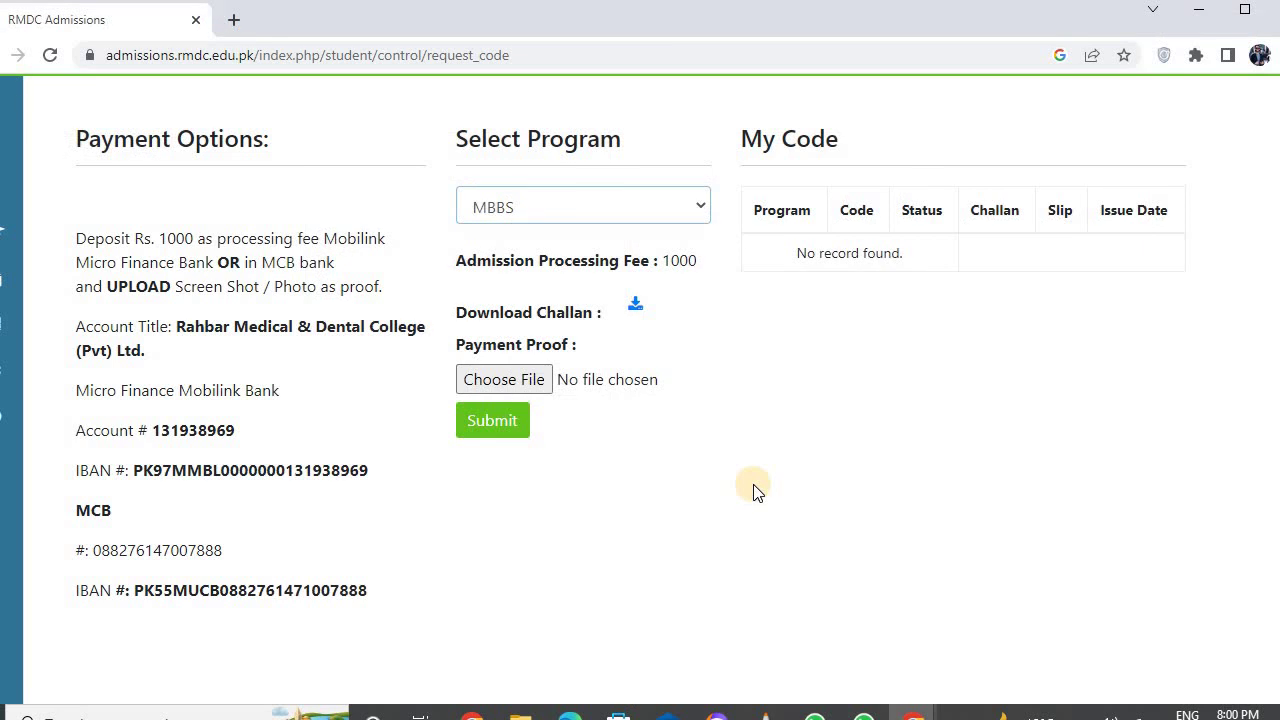
- Expand the MBBS application entry to review its six required documents
{"action": "scroll", "coordinate": [753, 490], "scroll_direction": "left", "scroll_amount": 5}
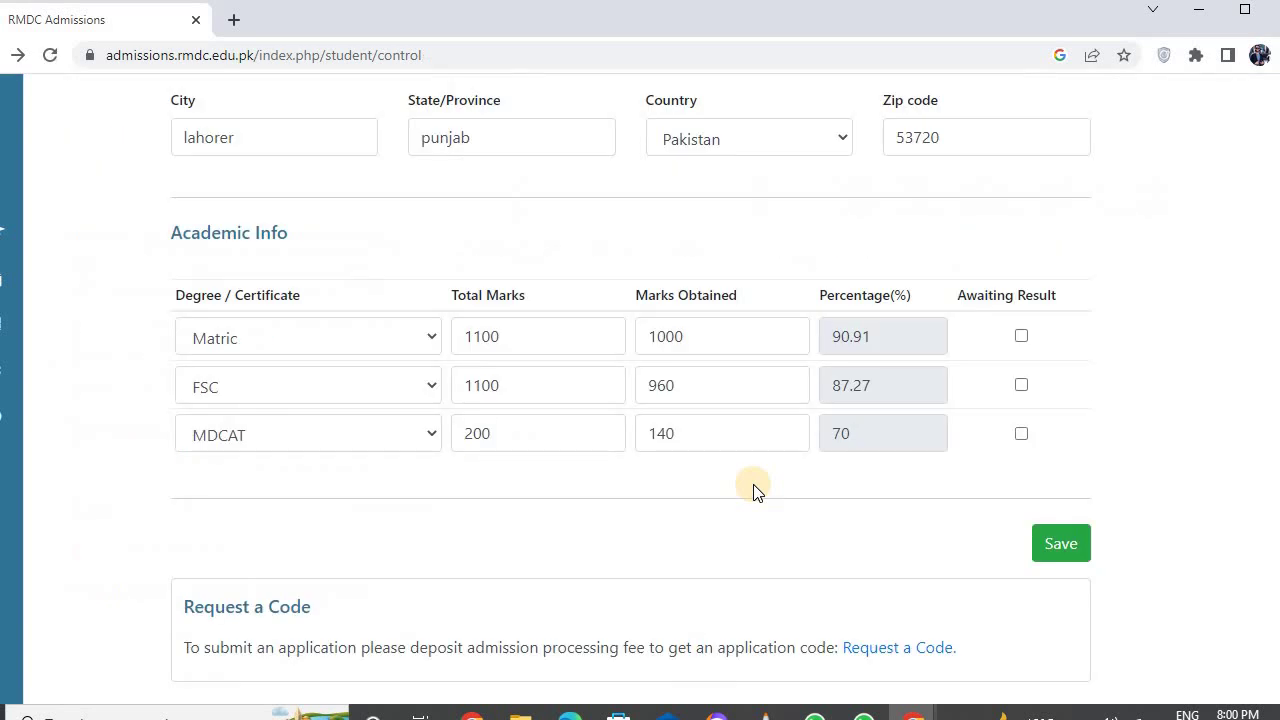
{"action": "scroll", "coordinate": [753, 490], "scroll_direction": "right", "scroll_amount": 5}
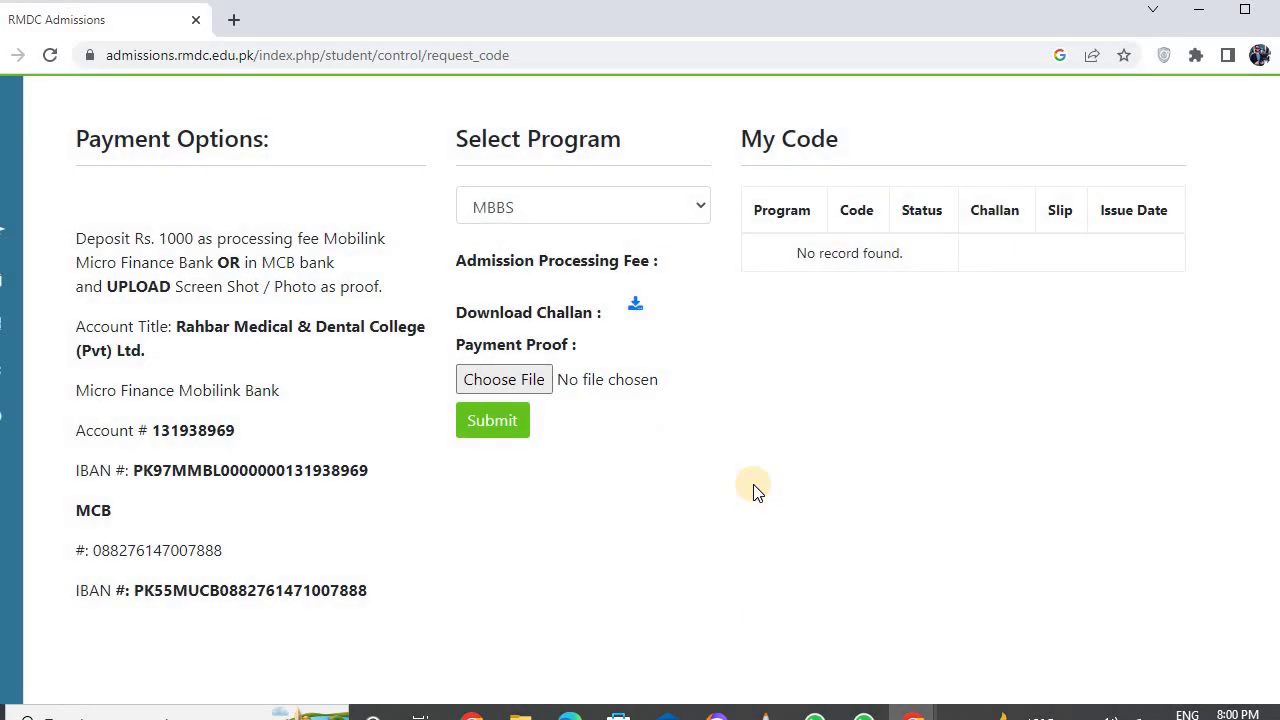
{"action": "scroll", "coordinate": [753, 484], "scroll_direction": "up", "scroll_amount": 1}
{"action": "scroll", "coordinate": [753, 484], "scroll_direction": "left", "scroll_amount": 5}
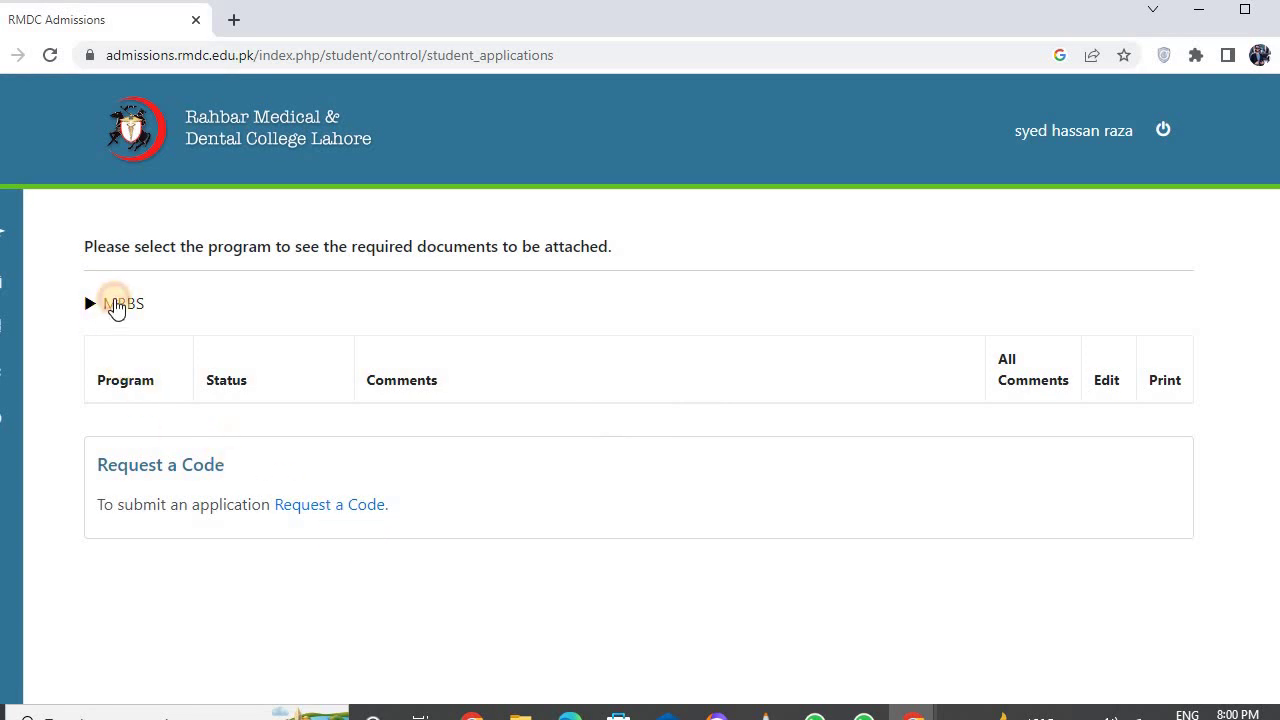
{"action": "left_click", "coordinate": [112, 306]}
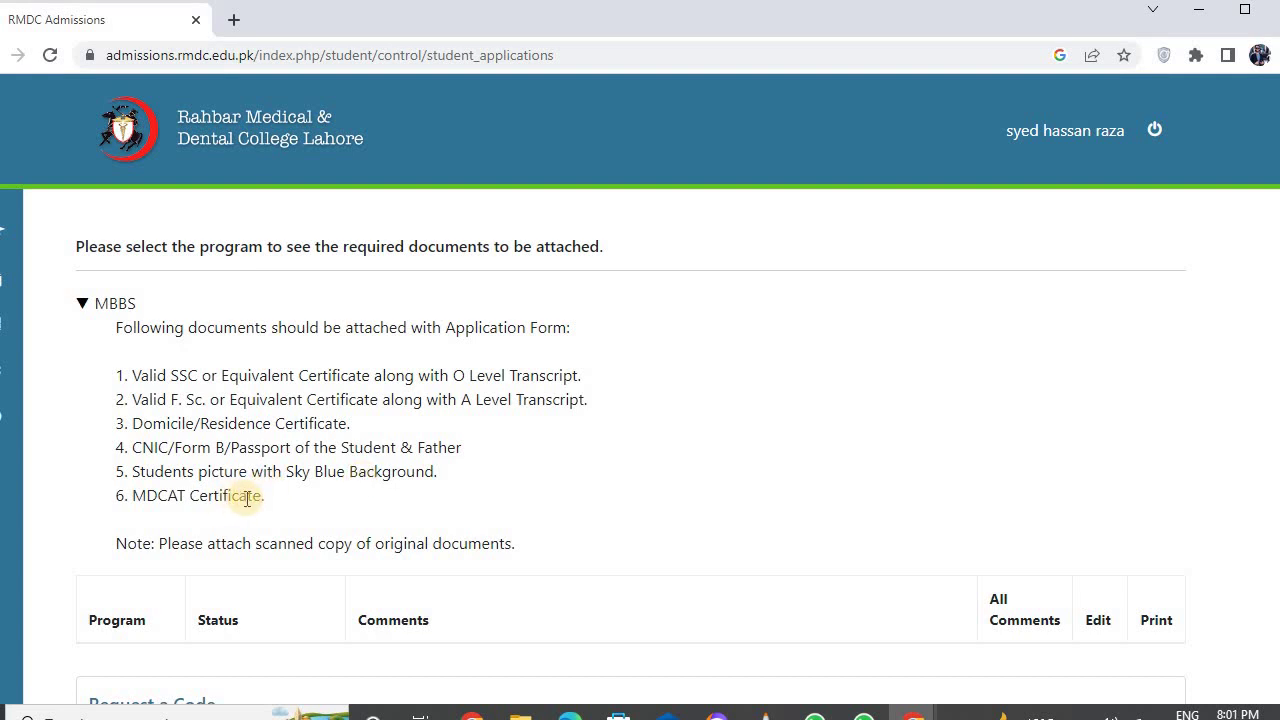
{"action": "scroll", "coordinate": [247, 498], "scroll_direction": "down", "scroll_amount": 1}
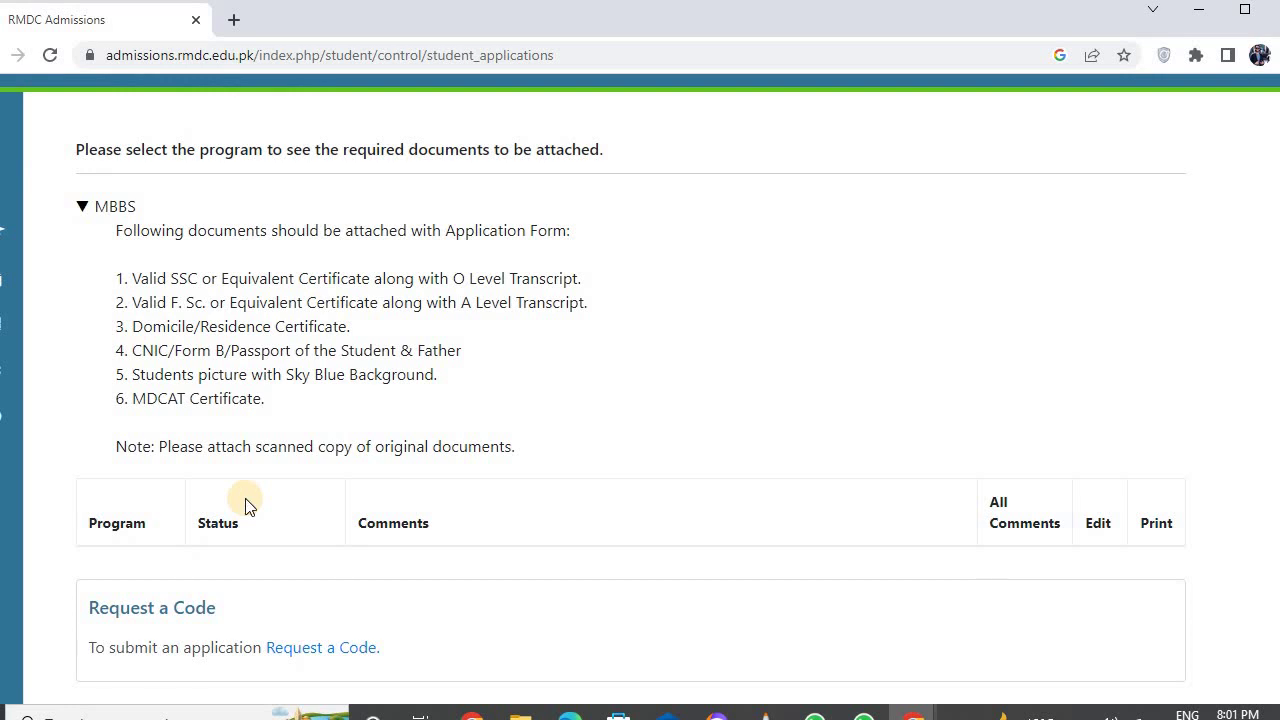
{"action": "double_click", "coordinate": [1097, 525]}
{"action": "scroll", "coordinate": [779, 537], "scroll_direction": "up", "scroll_amount": 1}
{"action": "scroll", "coordinate": [777, 534], "scroll_direction": "down", "scroll_amount": 1}
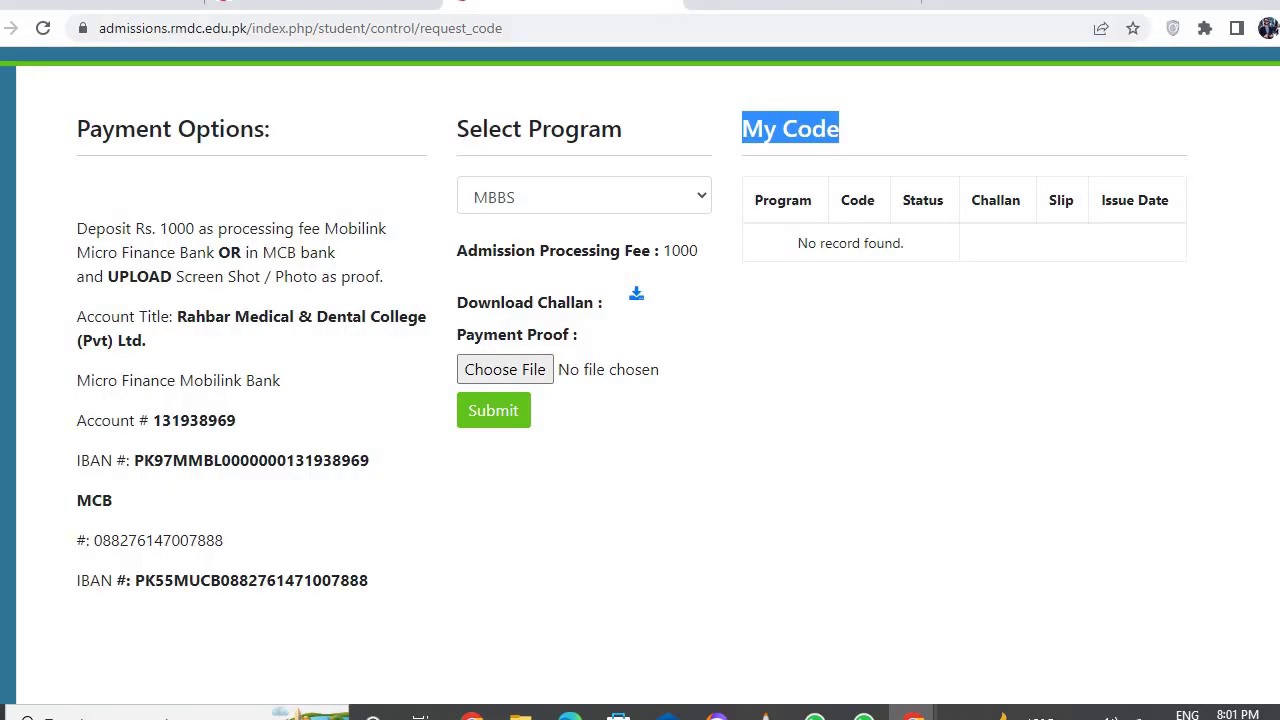
- Check the RMDC activation email in Gmail, then open a new Chrome window
{"action": "left_click", "coordinate": [110, 12]}
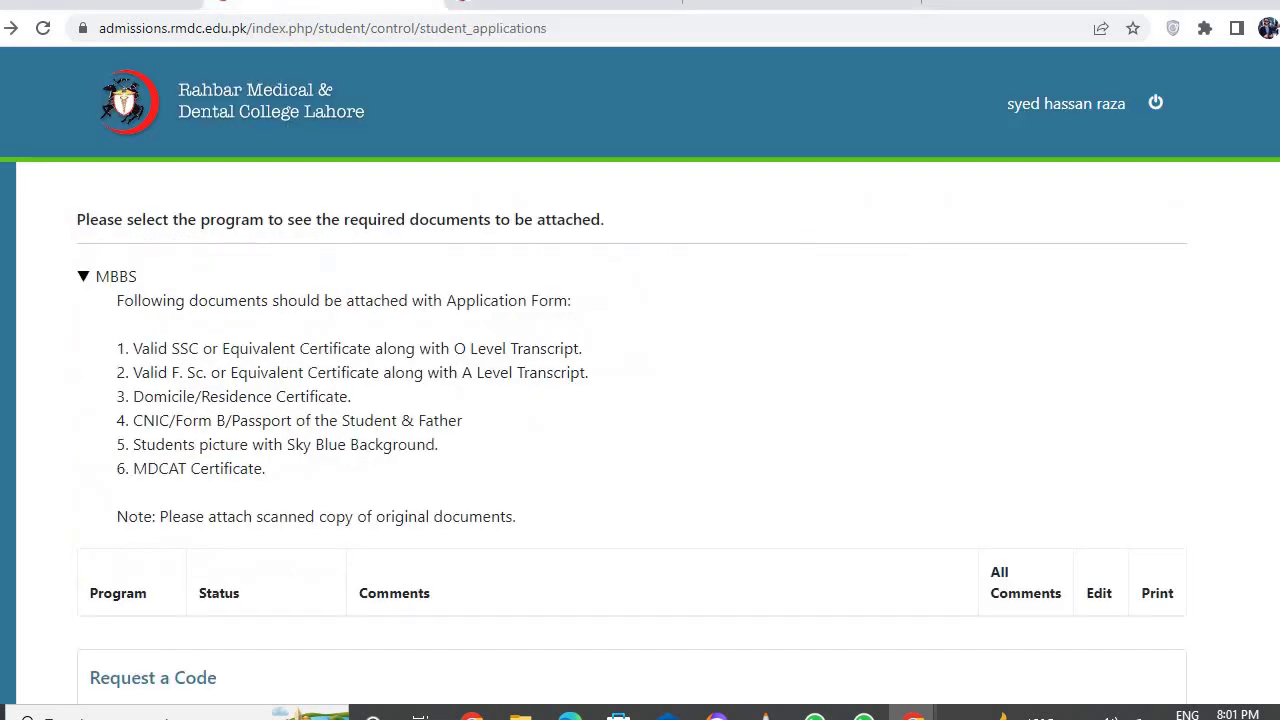
{"action": "left_click", "coordinate": [110, 12]}
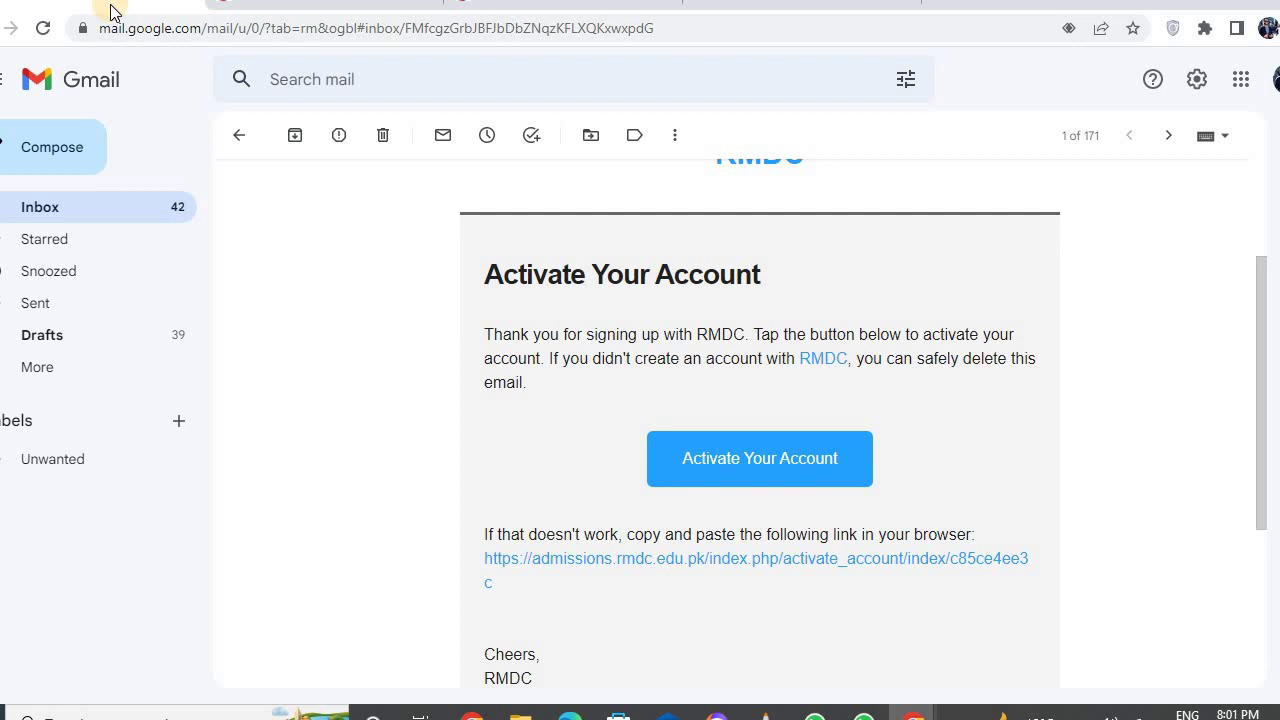
{"action": "left_click", "coordinate": [310, 12]}
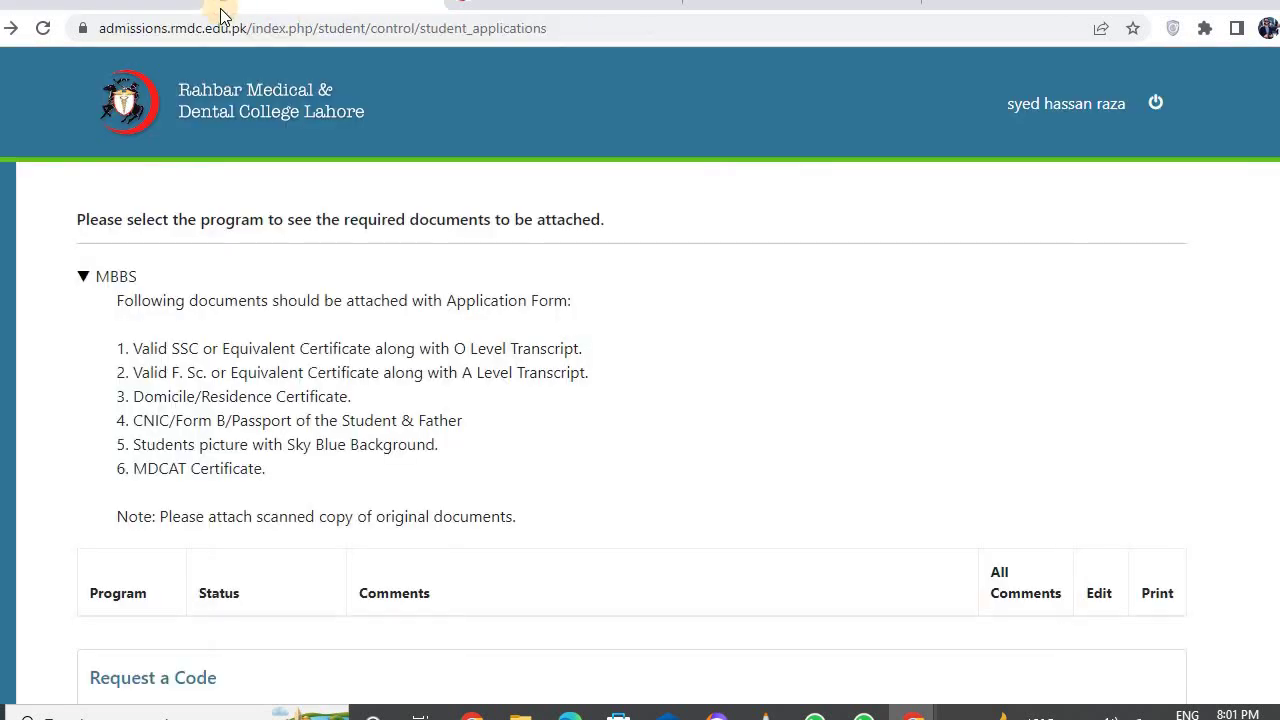
{"action": "left_click", "coordinate": [126, 10]}
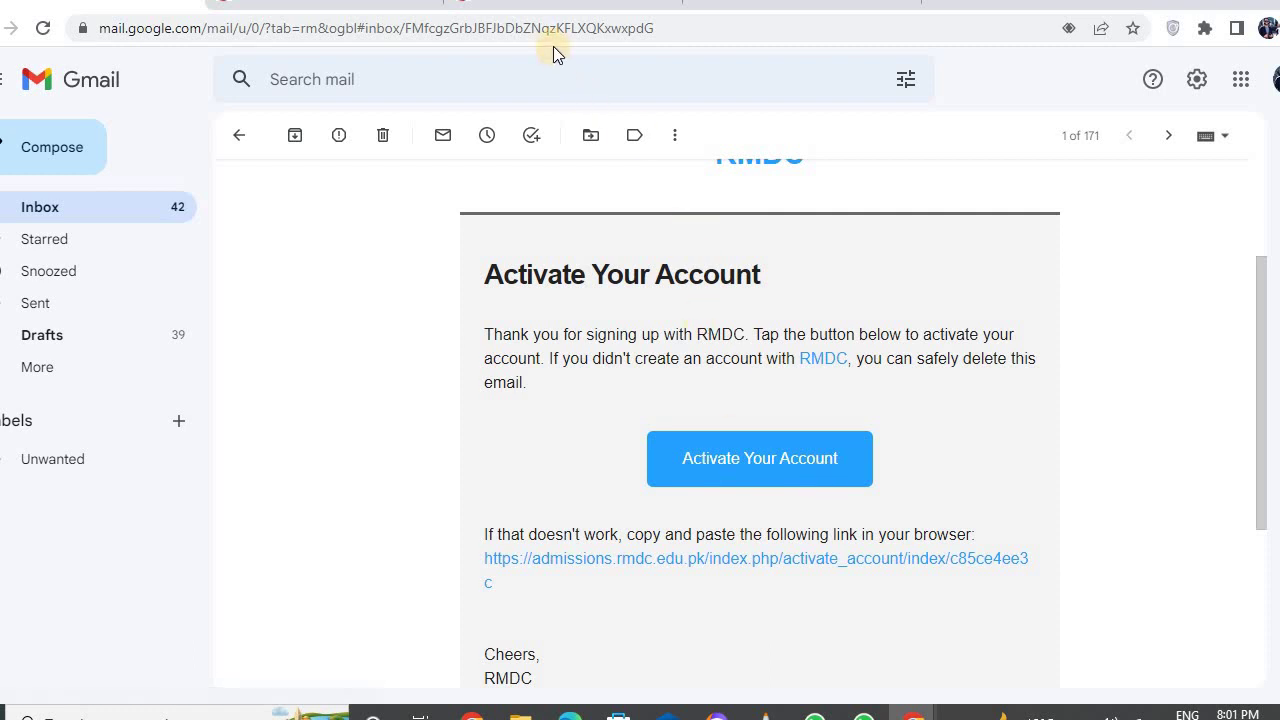
{"action": "left_click", "coordinate": [552, 16]}
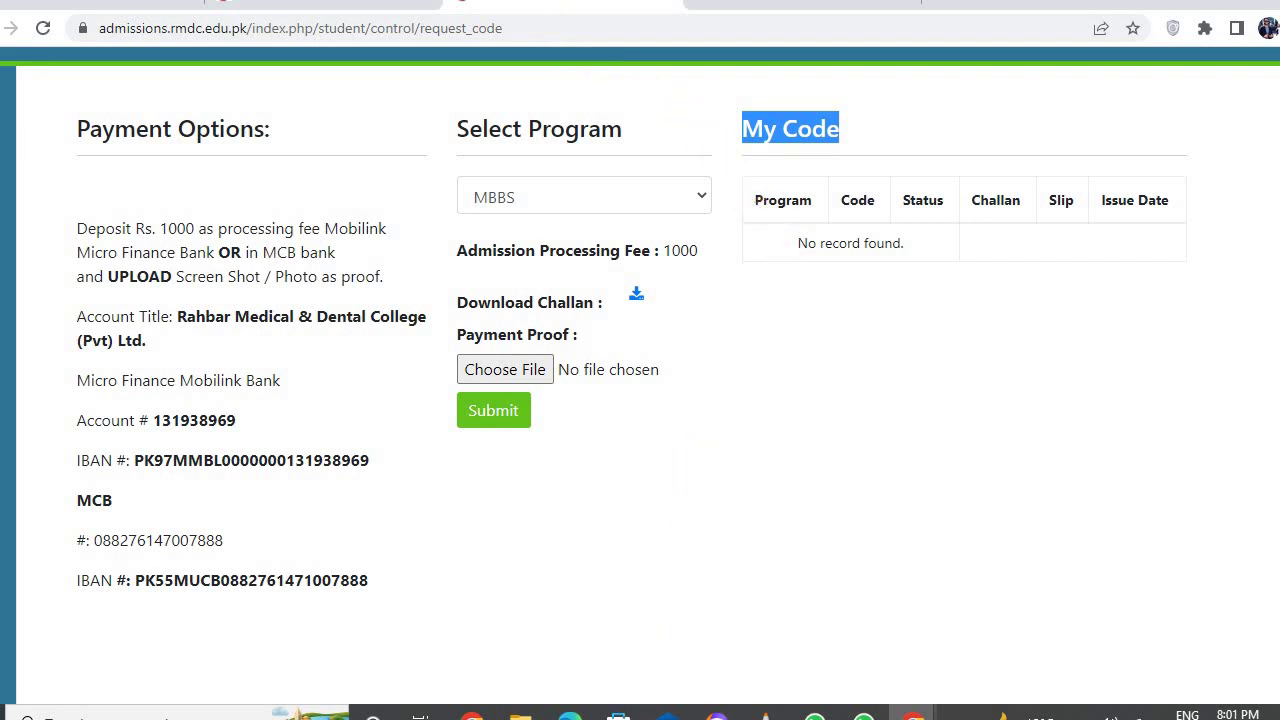
{"action": "left_click", "coordinate": [472, 716]}
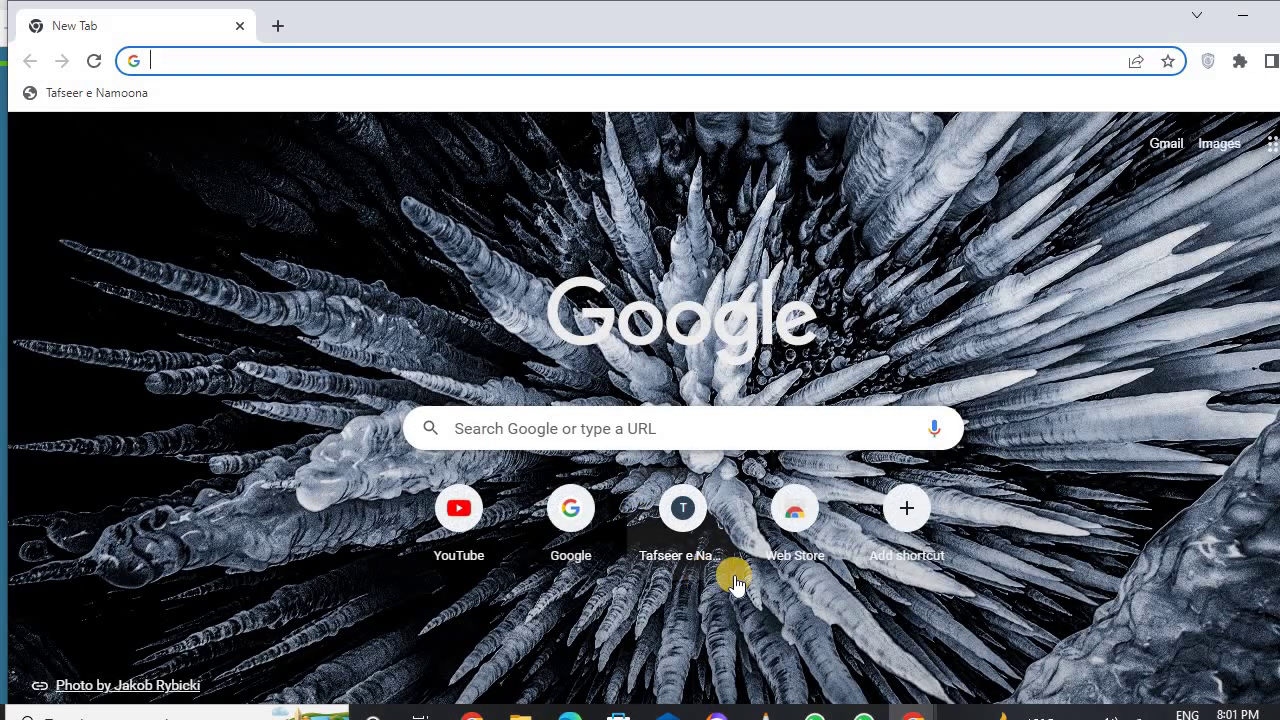
- Restore the RMDC Admissions window showing the MBBS Request a Code page
{"action": "left_click", "coordinate": [912, 716]}
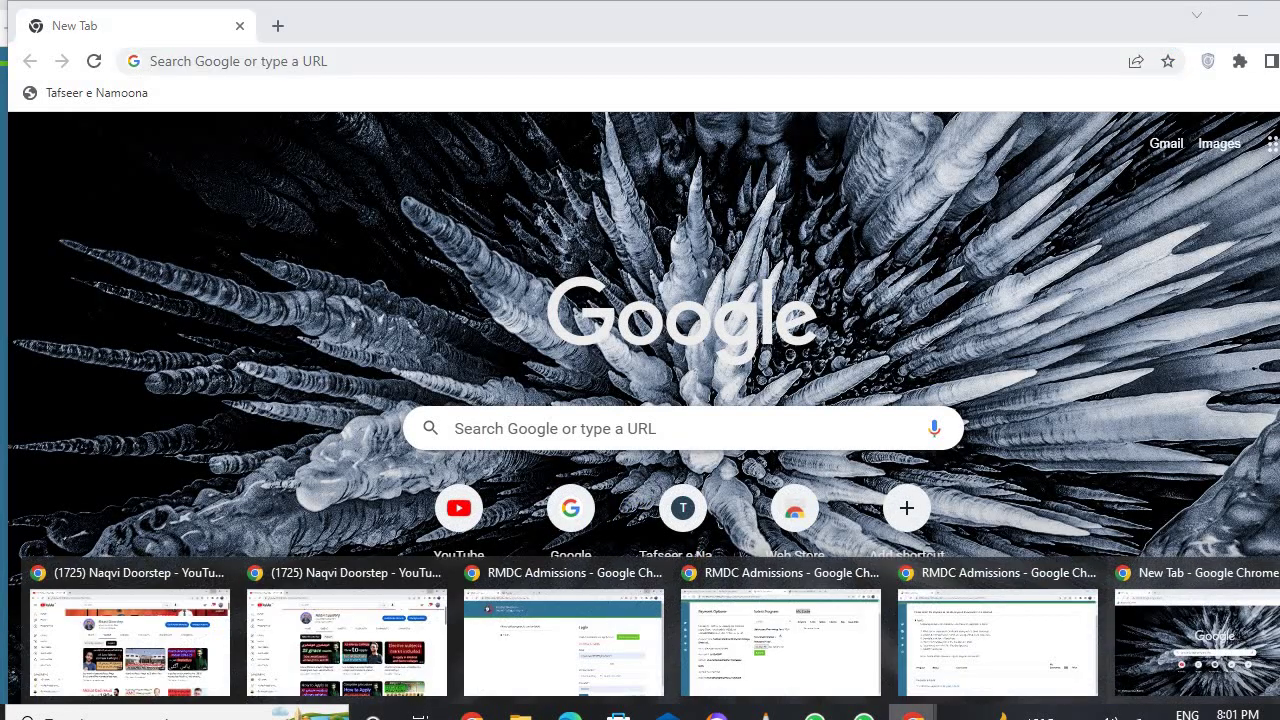
{"action": "left_click", "coordinate": [771, 636]}
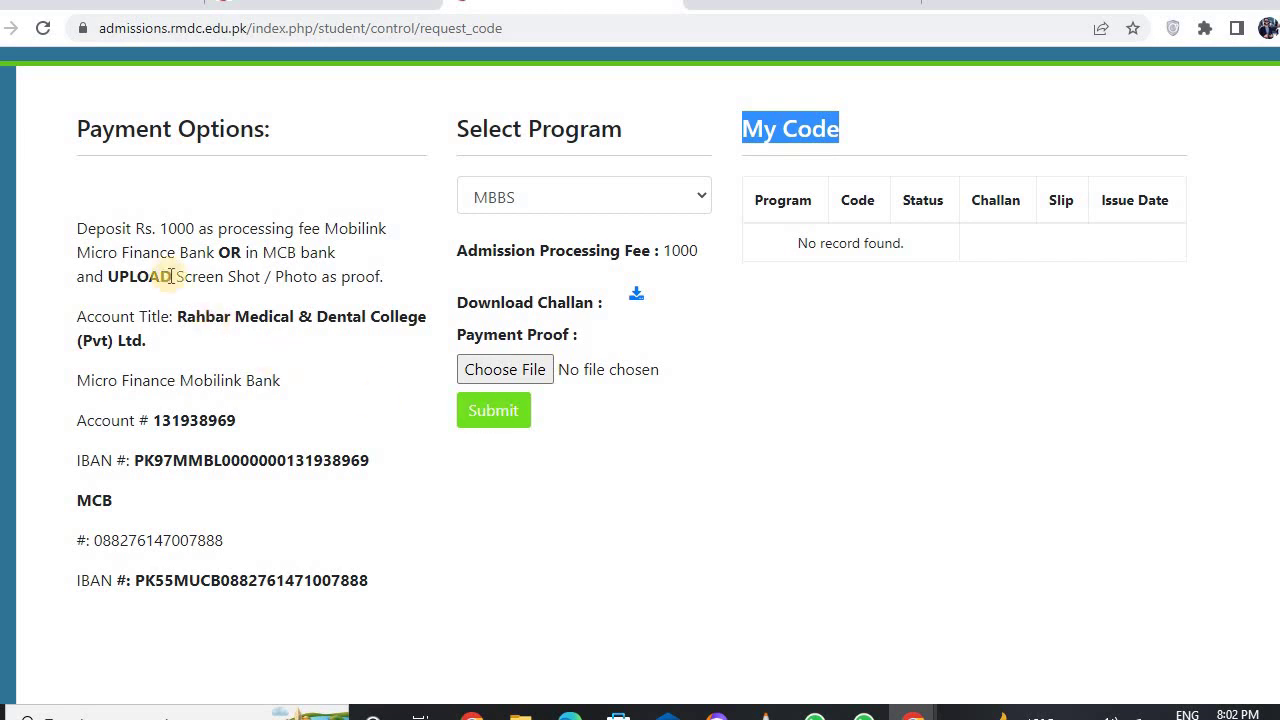
- Review the saved basic details on the Student Information page, then open a new blank Chrome window
{"action": "mouse_move", "coordinate": [15, 252]}
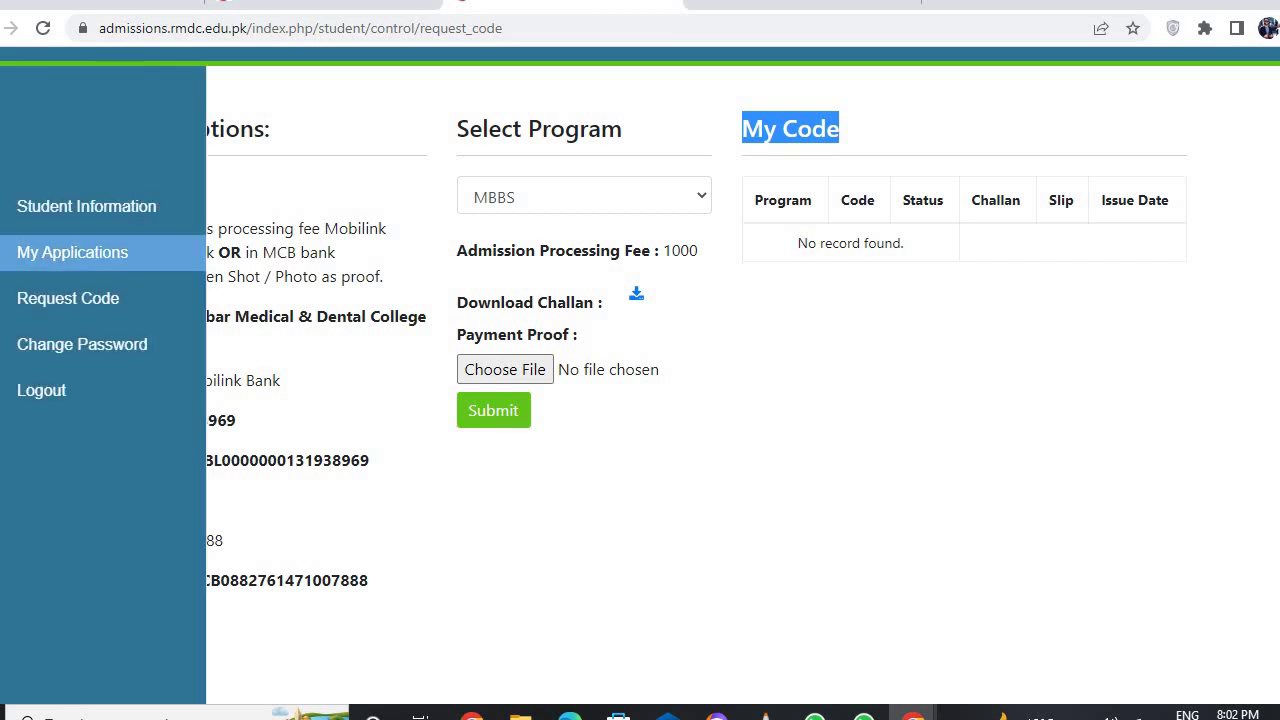
{"action": "left_click", "coordinate": [108, 212]}
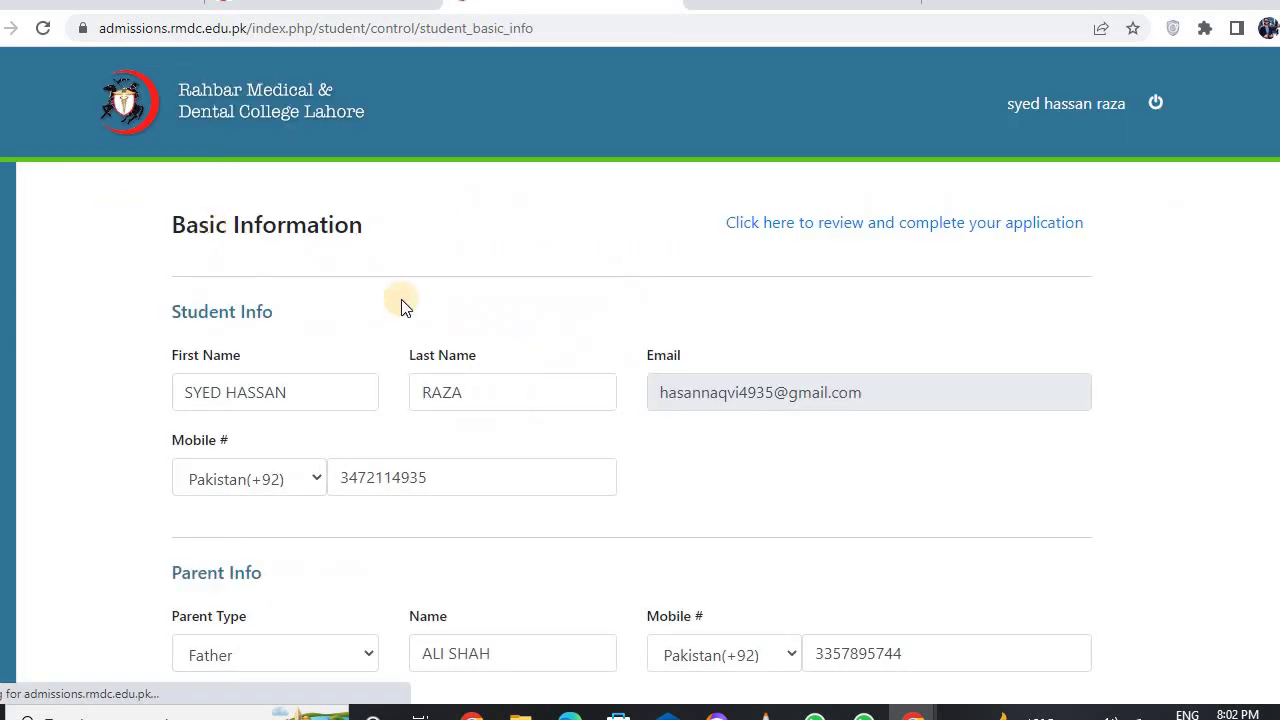
{"action": "scroll", "coordinate": [517, 391], "scroll_direction": "down", "scroll_amount": 8}
{"action": "scroll", "coordinate": [519, 391], "scroll_direction": "up", "scroll_amount": 8}
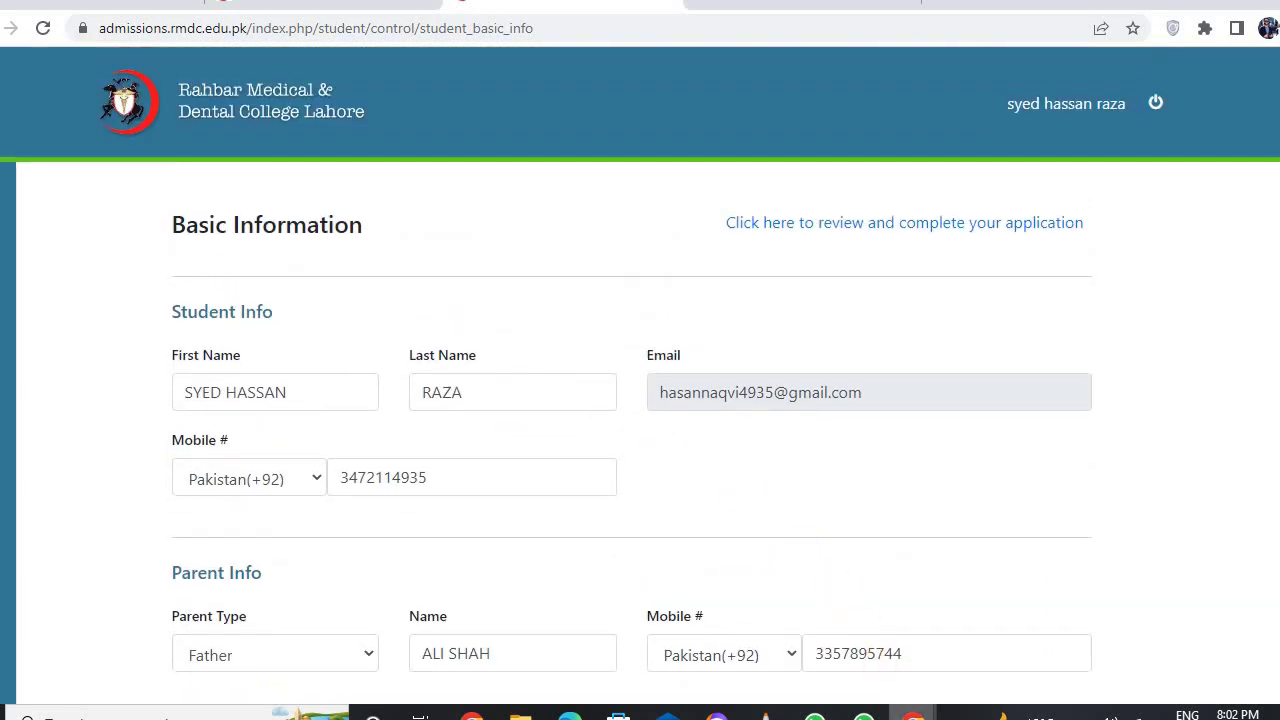
{"action": "mouse_move", "coordinate": [912, 712]}
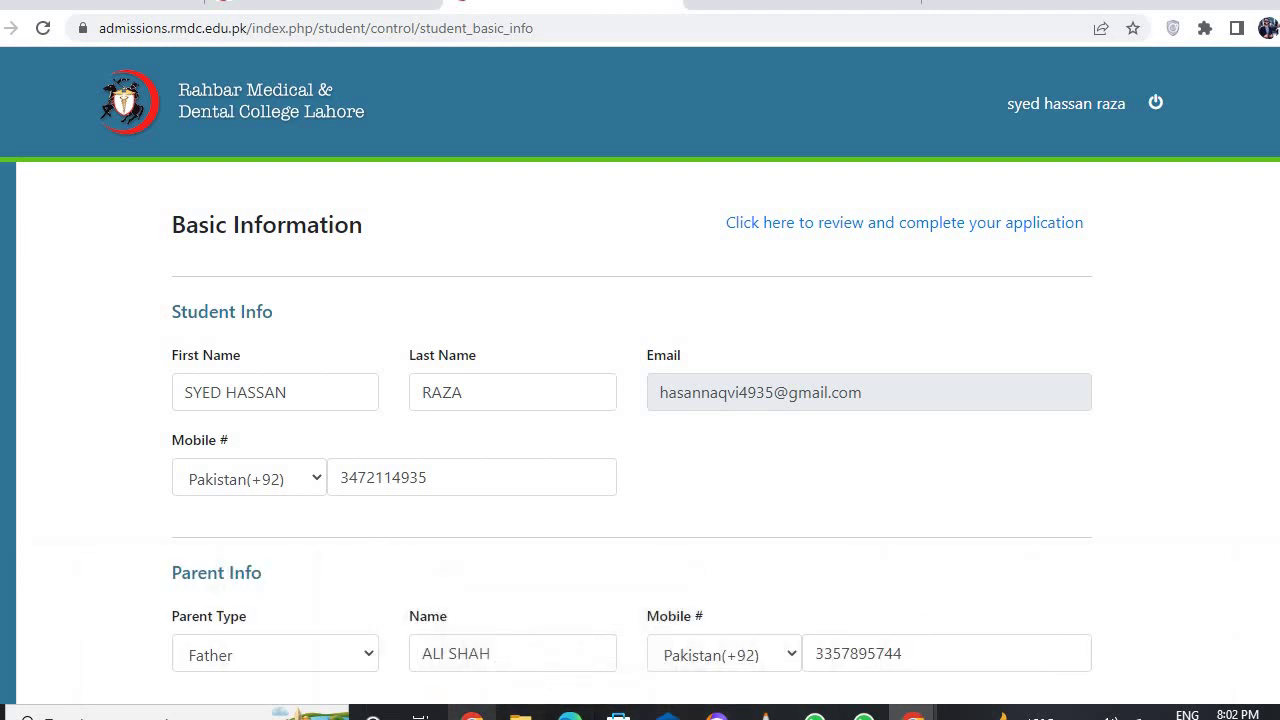
{"action": "key", "text": "ctrl+n"}
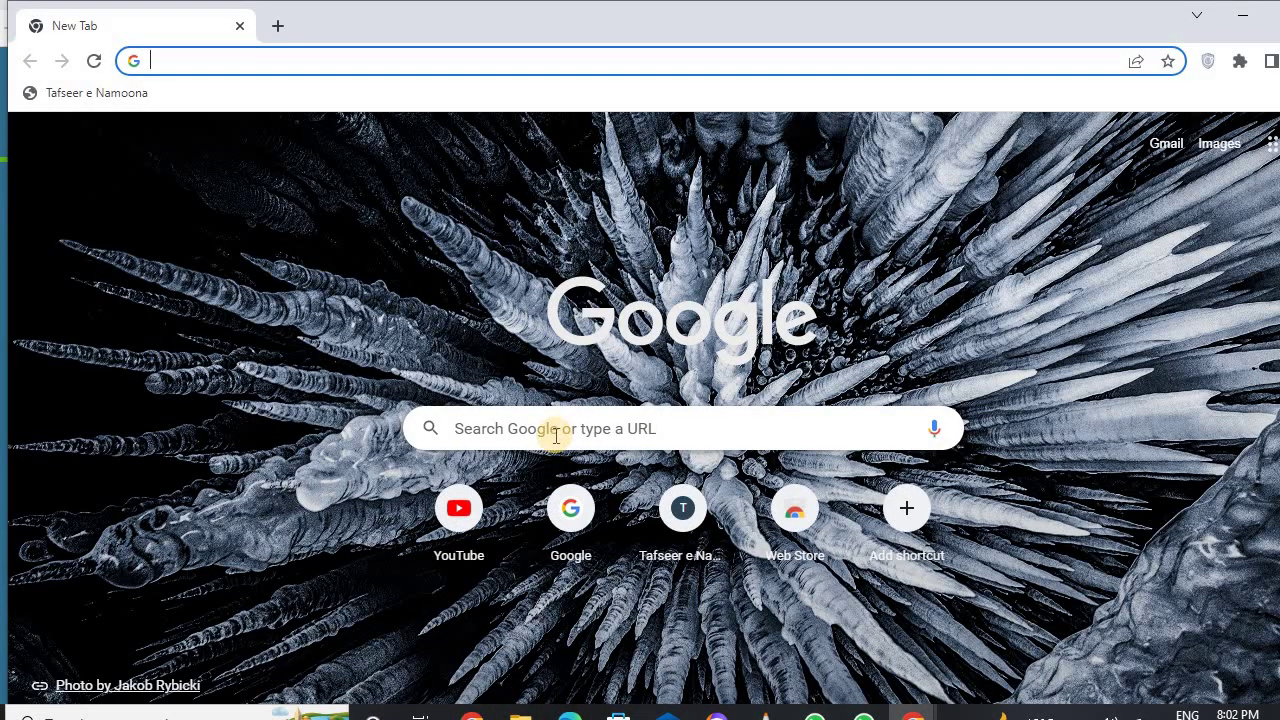
- Search Google for 'rahbar medical college' and open the rmdc.edu.pk result
{"action": "left_click", "coordinate": [556, 435]}
{"action": "left_click", "coordinate": [530, 570]}
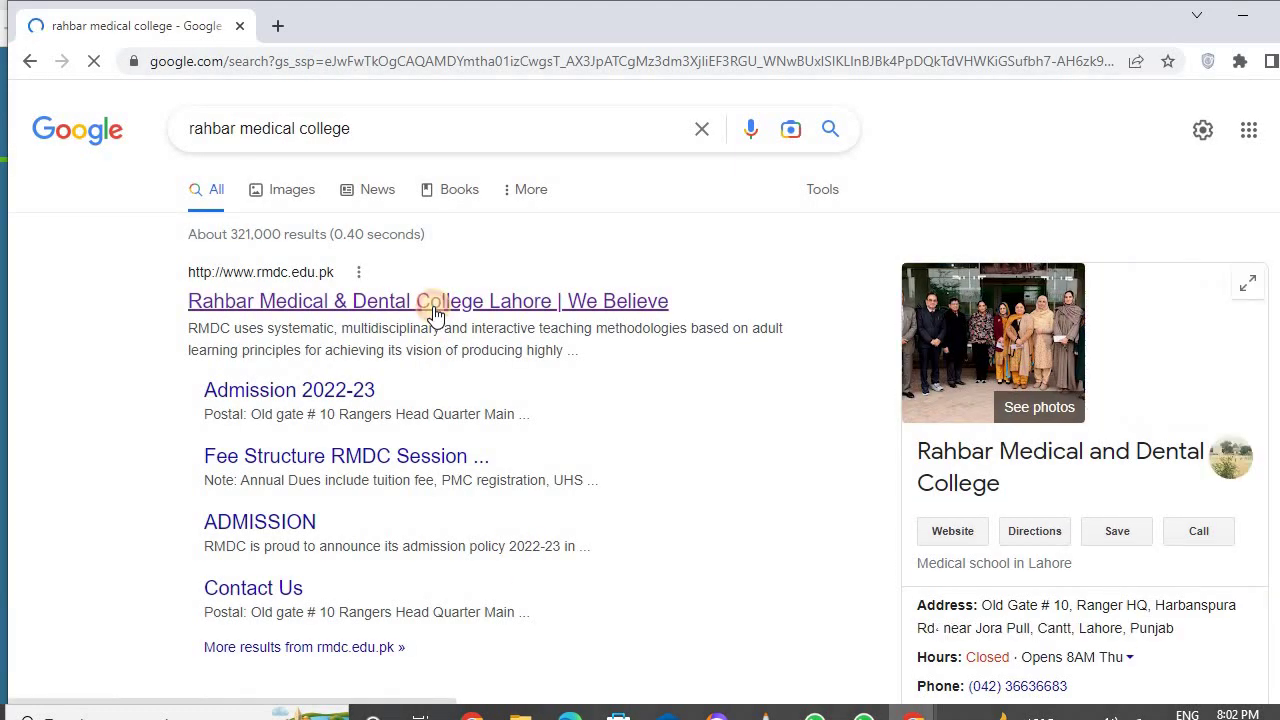
{"action": "left_click", "coordinate": [435, 305]}
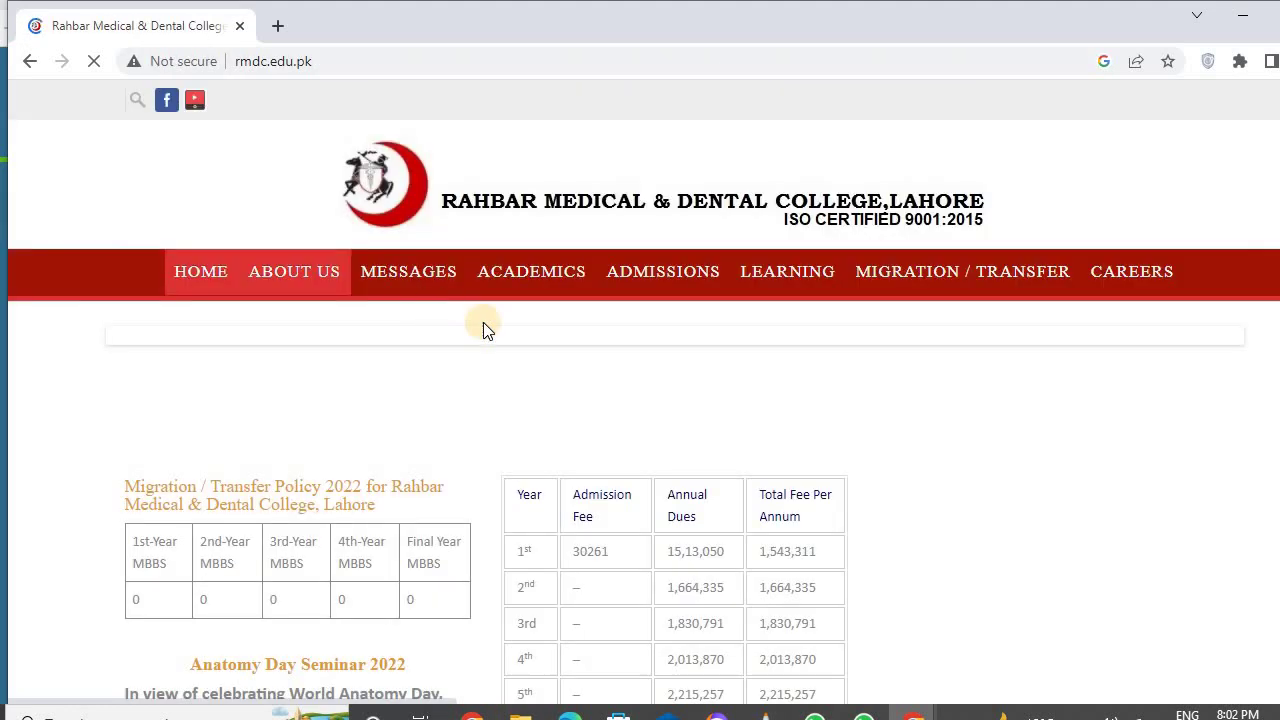
- Follow the RMDC Admissions link to the numbered application steps
{"action": "scroll", "coordinate": [572, 378], "scroll_direction": "down", "scroll_amount": 3}
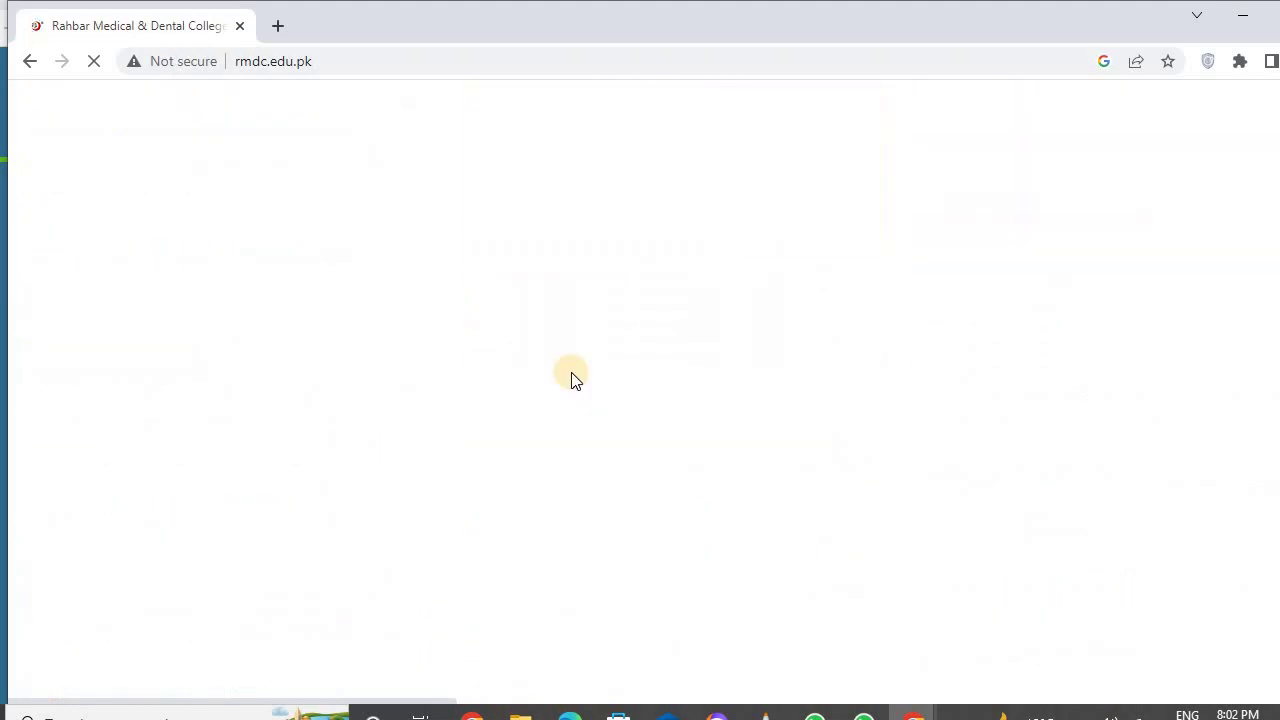
{"action": "scroll", "coordinate": [842, 387], "scroll_direction": "down", "scroll_amount": 1}
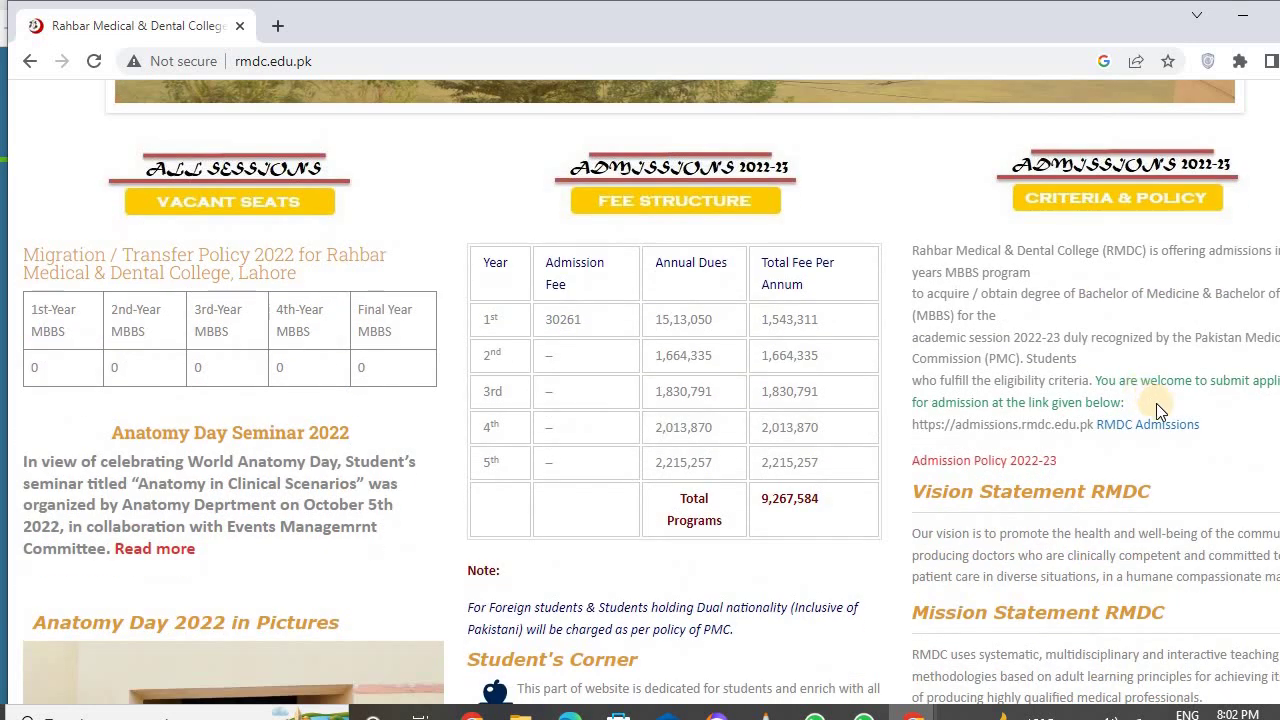
{"action": "left_click", "coordinate": [1160, 421]}
{"action": "scroll", "coordinate": [537, 458], "scroll_direction": "down", "scroll_amount": 1}
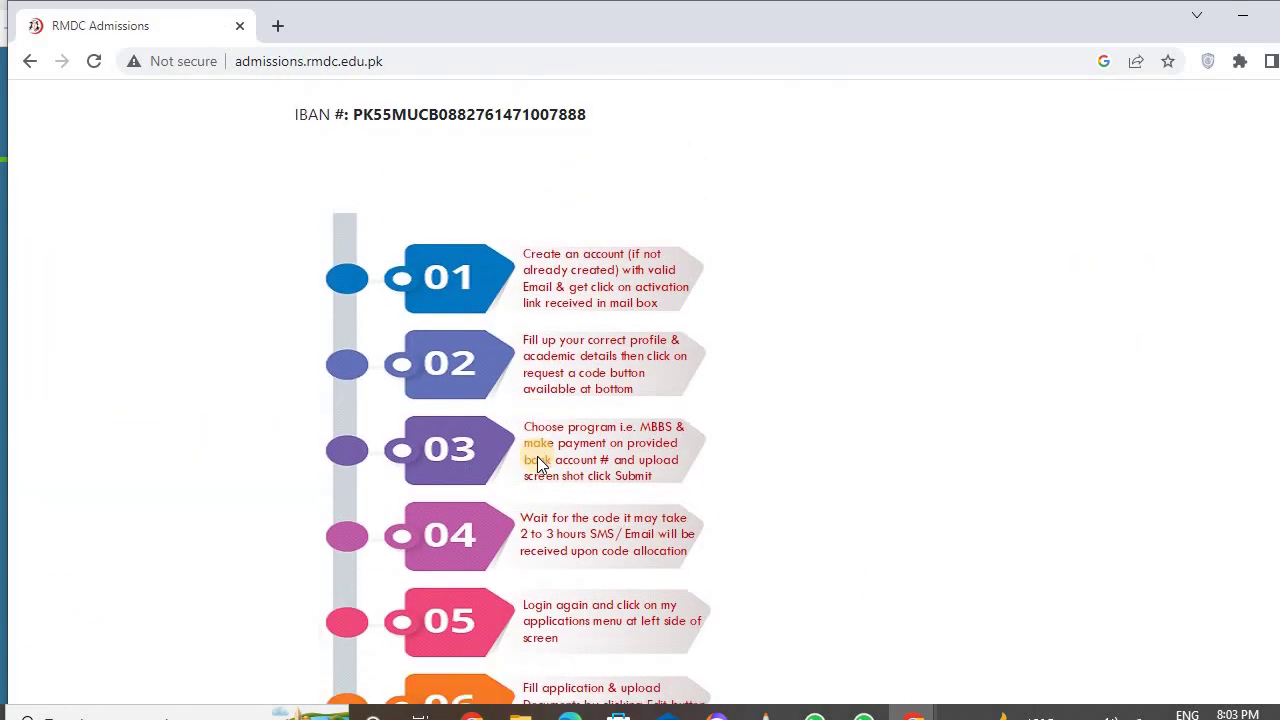